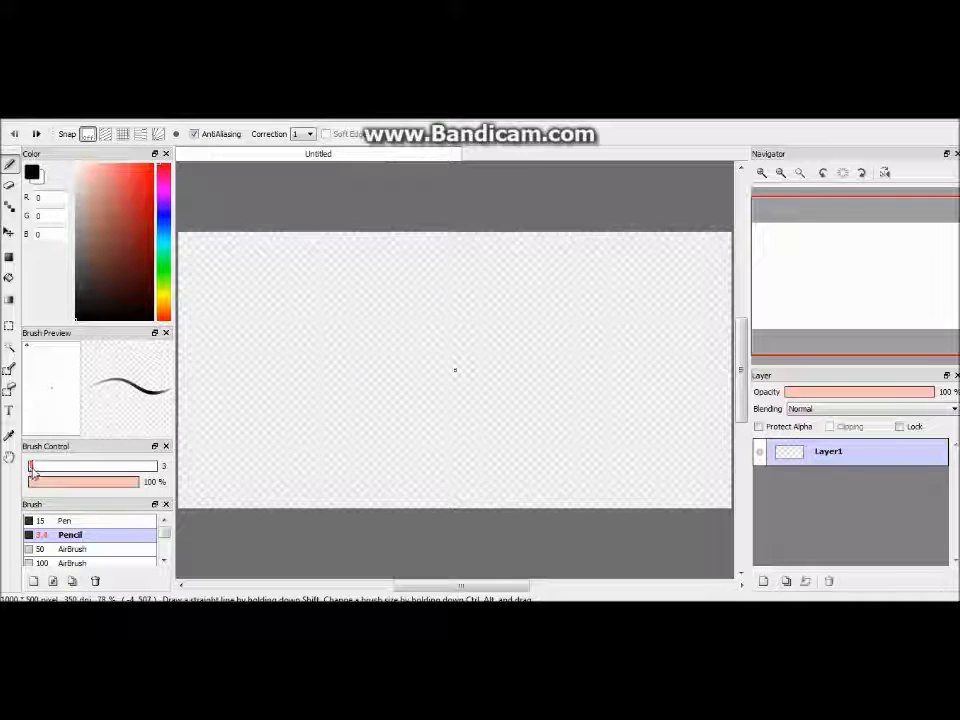
# Draw the first character's face in black pencil at brush size 5, with jaw, ears, eyes, nose and open mouth
pyautogui.moveTo(310, 314)
pyautogui.mouseDown()
pyautogui.moveTo(378, 364)
pyautogui.moveTo(392, 316)
pyautogui.moveTo(327, 328)
pyautogui.moveTo(336, 326)
pyautogui.mouseUp()
pyautogui.press('Delete')
pyautogui.moveTo(377, 289)
pyautogui.mouseDown()
pyautogui.moveTo(446, 395)
pyautogui.moveTo(491, 331)
pyautogui.mouseUp()
pyautogui.moveTo(374, 304)
pyautogui.mouseDown()
pyautogui.moveTo(383, 350)
pyautogui.moveTo(389, 318)
pyautogui.mouseUp()
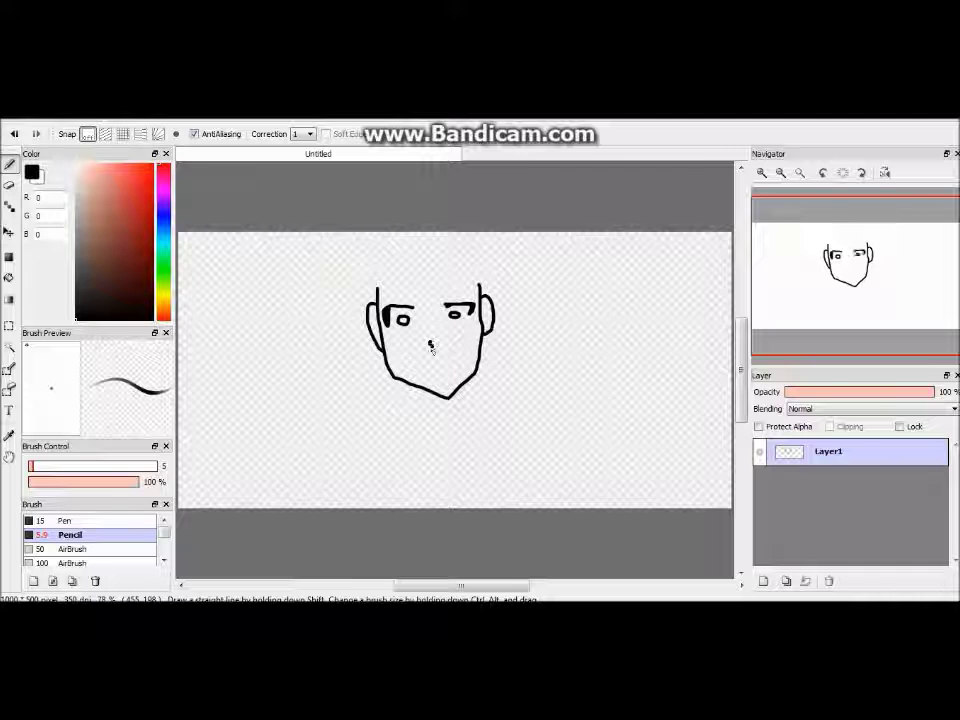
pyautogui.moveTo(421, 378)
pyautogui.mouseDown()
pyautogui.moveTo(452, 362)
pyautogui.moveTo(455, 378)
pyautogui.moveTo(432, 384)
pyautogui.mouseUp()
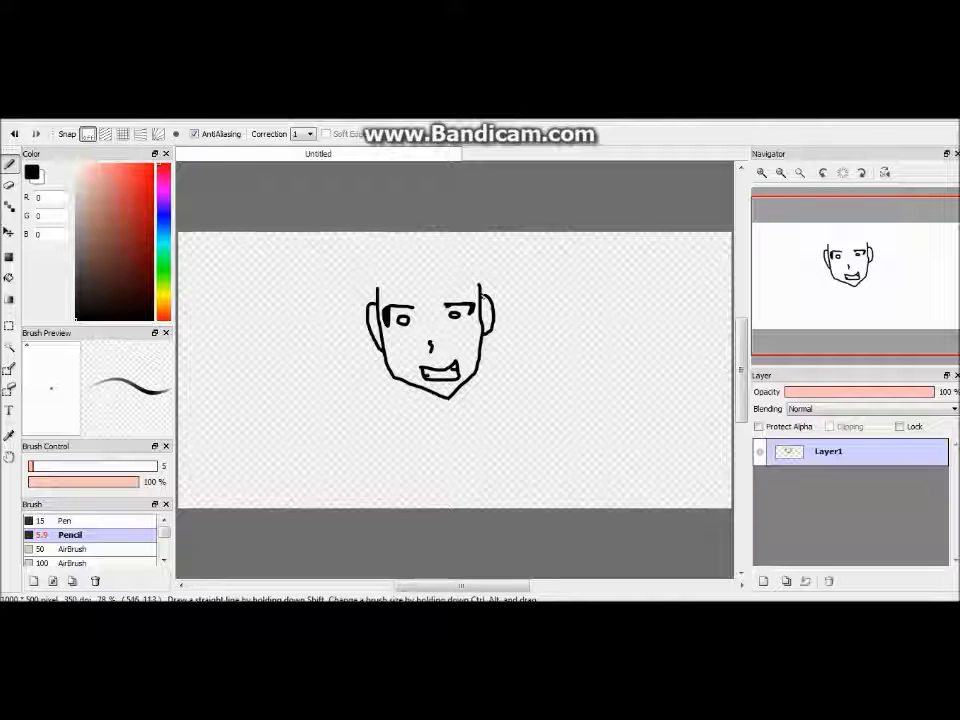
# Draw a fringe across the first character's forehead and a jagged, wavy hair outline around the head
pyautogui.moveTo(480, 289)
pyautogui.mouseDown()
pyautogui.moveTo(386, 297)
pyautogui.moveTo(366, 284)
pyautogui.mouseUp()
pyautogui.moveTo(362, 352); pyautogui.dragTo(359, 383)
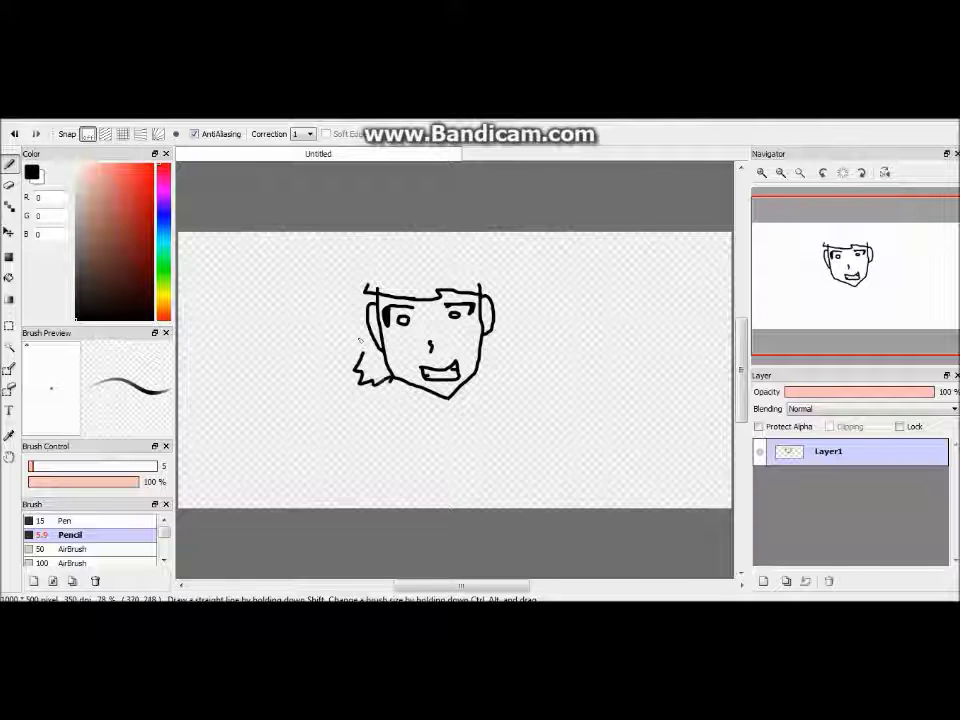
pyautogui.moveTo(338, 302)
pyautogui.mouseDown()
pyautogui.moveTo(369, 260)
pyautogui.moveTo(453, 247)
pyautogui.moveTo(488, 268)
pyautogui.moveTo(503, 335)
pyautogui.mouseUp()
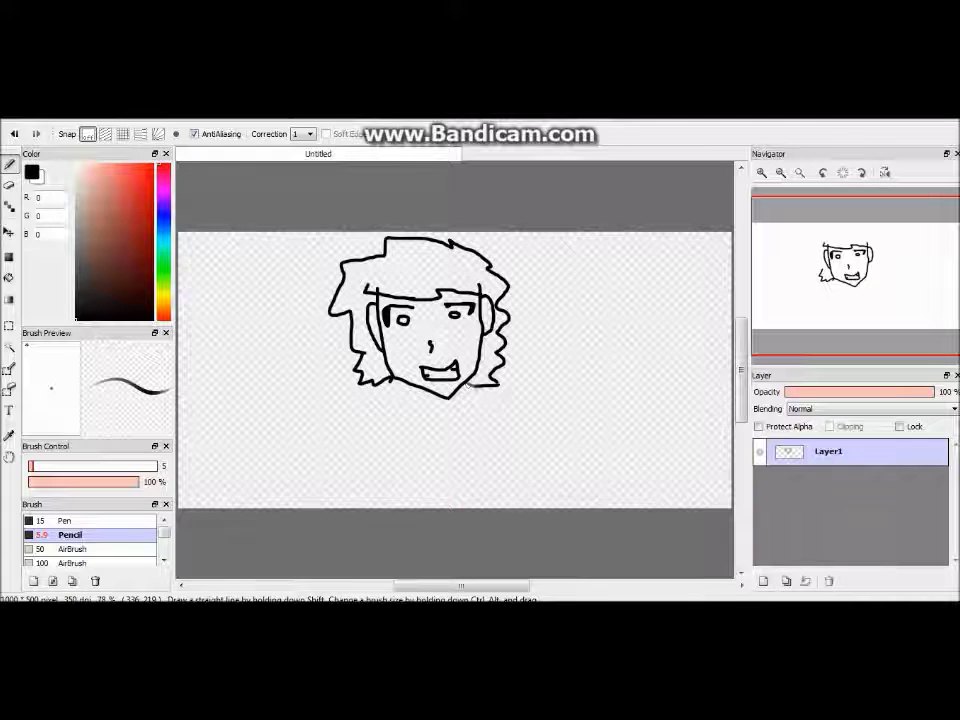
# Try to sketch a smaller face with large eyes beside the first character, and undo it while restoring the first character's hair
pyautogui.moveTo(537, 292); pyautogui.dragTo(580, 367)
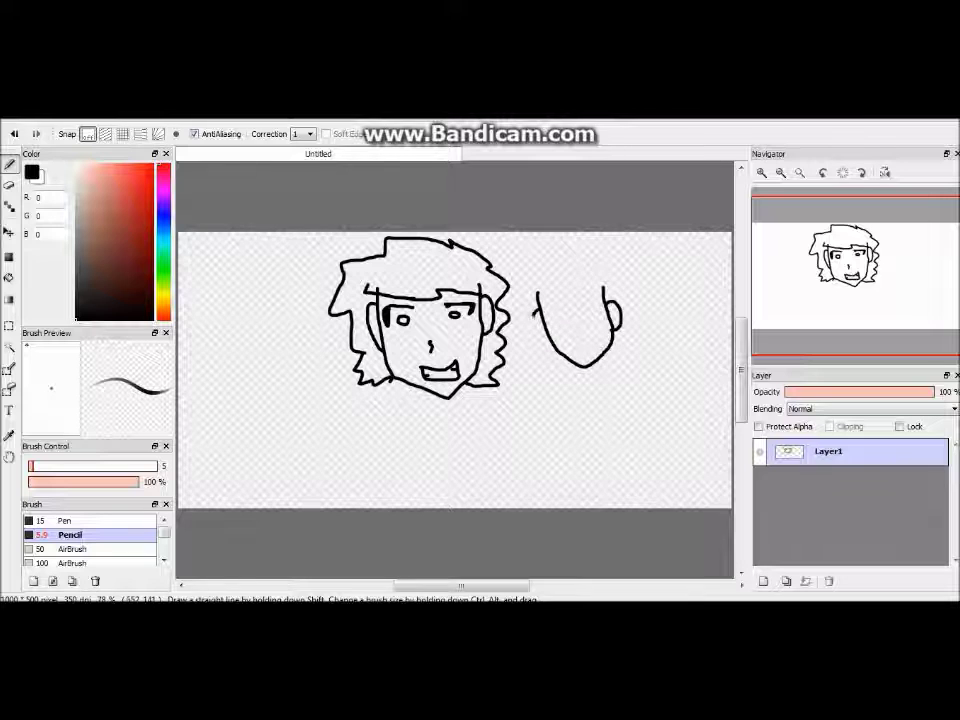
pyautogui.moveTo(547, 316)
pyautogui.mouseDown()
pyautogui.moveTo(562, 308)
pyautogui.moveTo(569, 322)
pyautogui.moveTo(583, 305)
pyautogui.moveTo(605, 318)
pyautogui.moveTo(593, 318)
pyautogui.mouseUp()
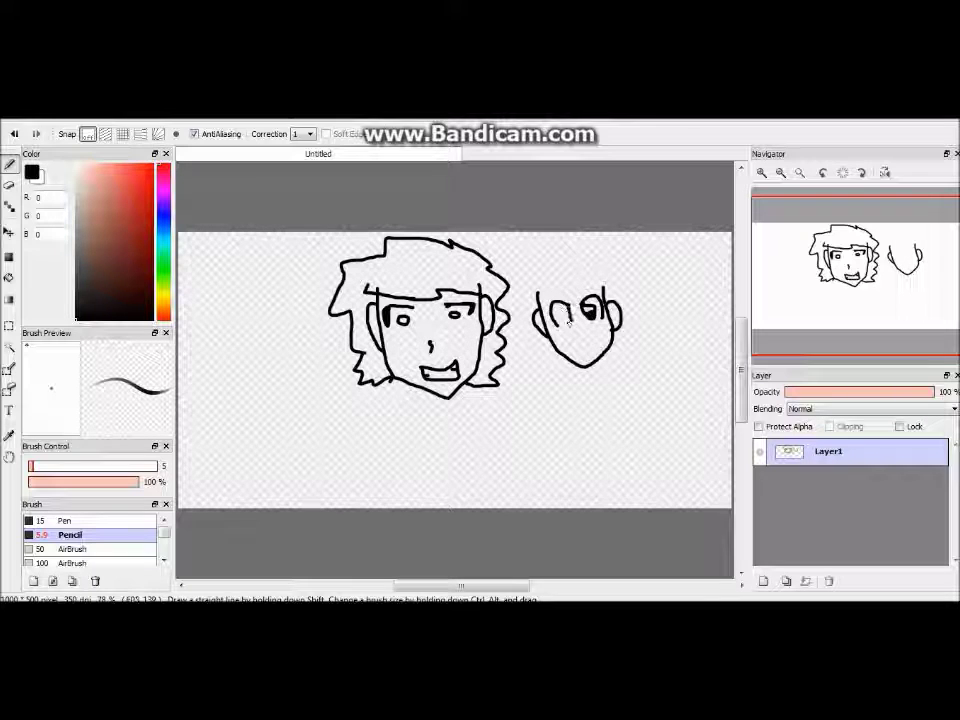
pyautogui.hotkey('ctrl', 'z')
pyautogui.hotkey('ctrl', 'z')
pyautogui.hotkey('ctrl', 'z')
pyautogui.hotkey('ctrl', 'z')
pyautogui.hotkey('ctrl', 'z')
pyautogui.hotkey('ctrl', 'z')
pyautogui.hotkey('ctrl', 'z')
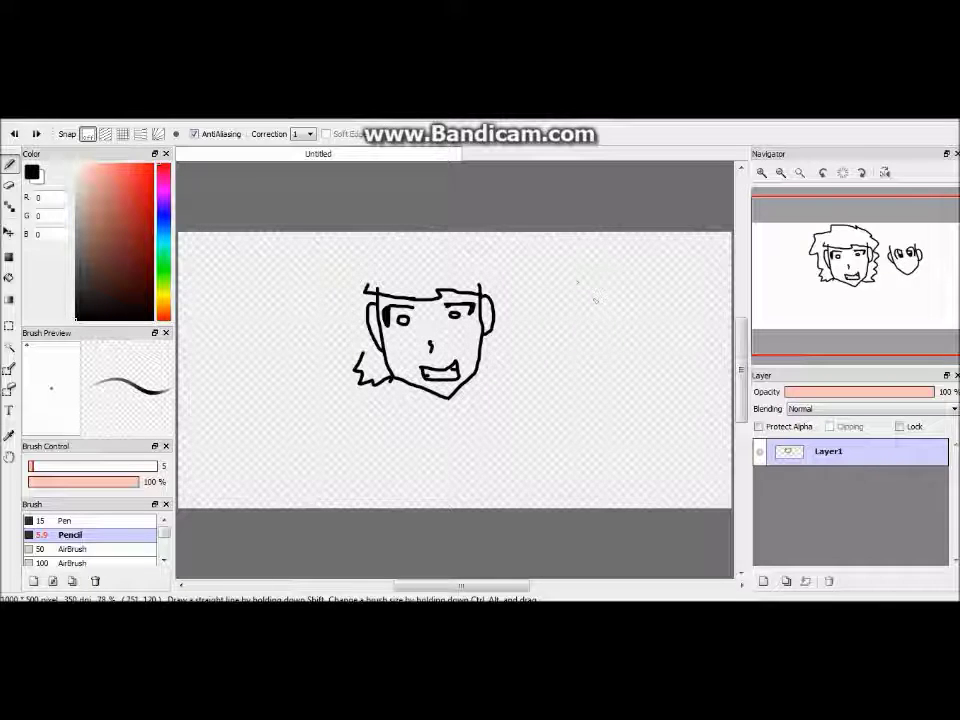
pyautogui.hotkey('ctrl', 'y')
# Draw a second character's head beside the first, with a frowning face, fringe, banded beanie, wavy side hair and shirt collar
pyautogui.moveTo(553, 283)
pyautogui.mouseDown()
pyautogui.moveTo(575, 348)
pyautogui.moveTo(609, 365)
pyautogui.moveTo(648, 308)
pyautogui.moveTo(639, 274)
pyautogui.moveTo(655, 287)
pyautogui.moveTo(563, 331)
pyautogui.moveTo(612, 337)
pyautogui.mouseUp()
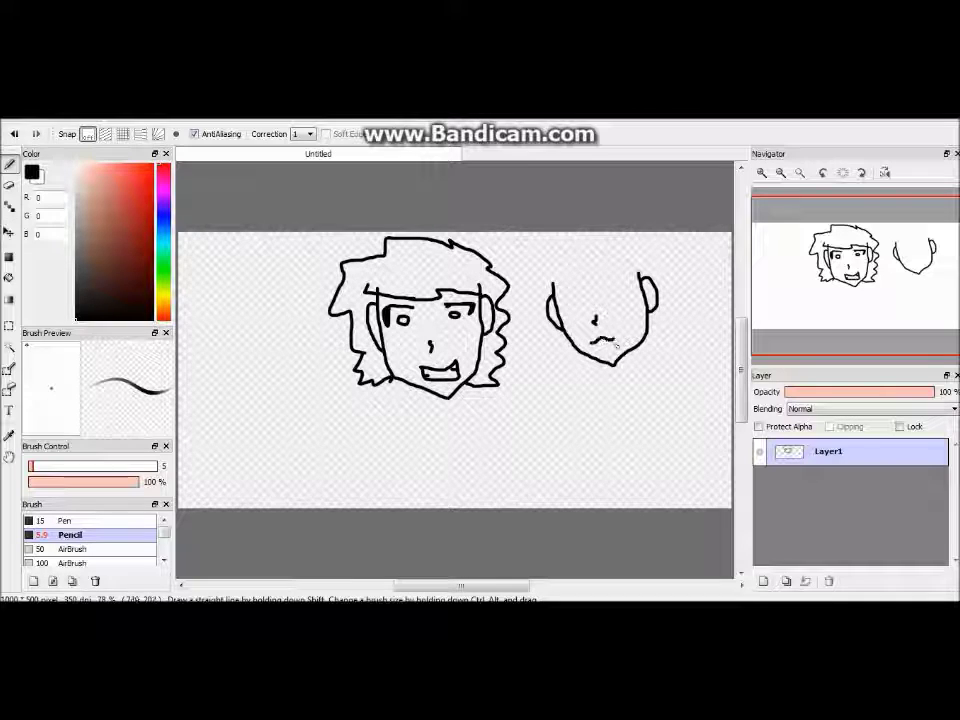
pyautogui.moveTo(612, 290)
pyautogui.mouseDown()
pyautogui.moveTo(628, 296)
pyautogui.moveTo(621, 288)
pyautogui.mouseUp()
pyautogui.hotkey('ctrl', 'z')
pyautogui.hotkey('ctrl', 'z')
pyautogui.moveTo(562, 293)
pyautogui.mouseDown()
pyautogui.moveTo(639, 275)
pyautogui.moveTo(546, 288)
pyautogui.moveTo(586, 263)
pyautogui.moveTo(650, 268)
pyautogui.mouseUp()
pyautogui.moveTo(538, 298)
pyautogui.mouseDown()
pyautogui.moveTo(568, 258)
pyautogui.moveTo(656, 280)
pyautogui.mouseUp()
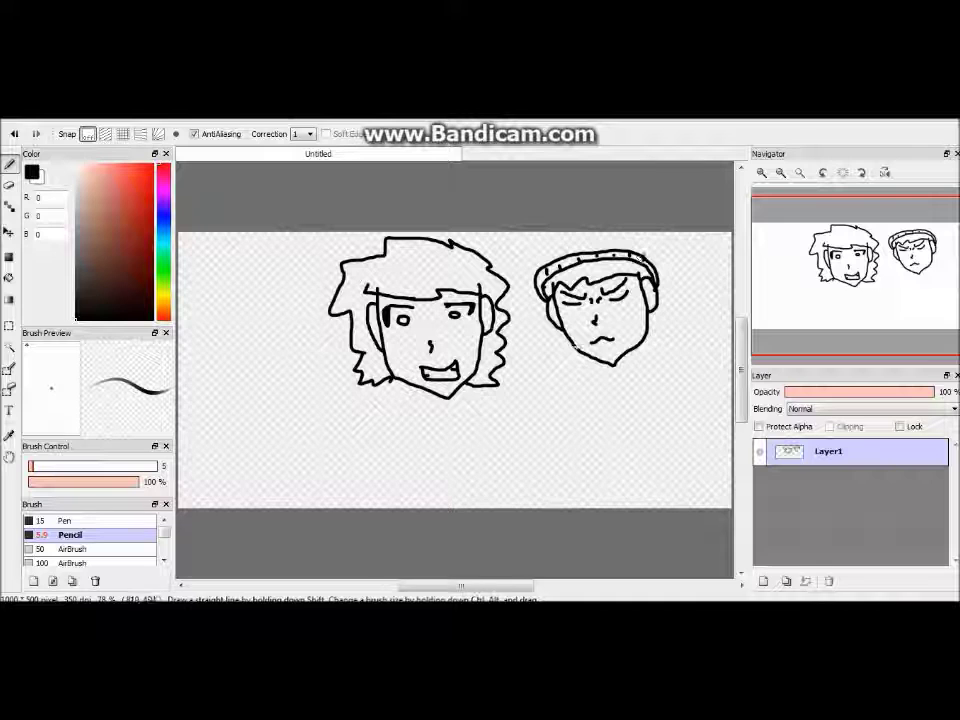
pyautogui.moveTo(540, 280)
pyautogui.mouseDown()
pyautogui.moveTo(554, 238)
pyautogui.moveTo(639, 227)
pyautogui.moveTo(671, 316)
pyautogui.moveTo(558, 340)
pyautogui.moveTo(625, 378)
pyautogui.mouseUp()
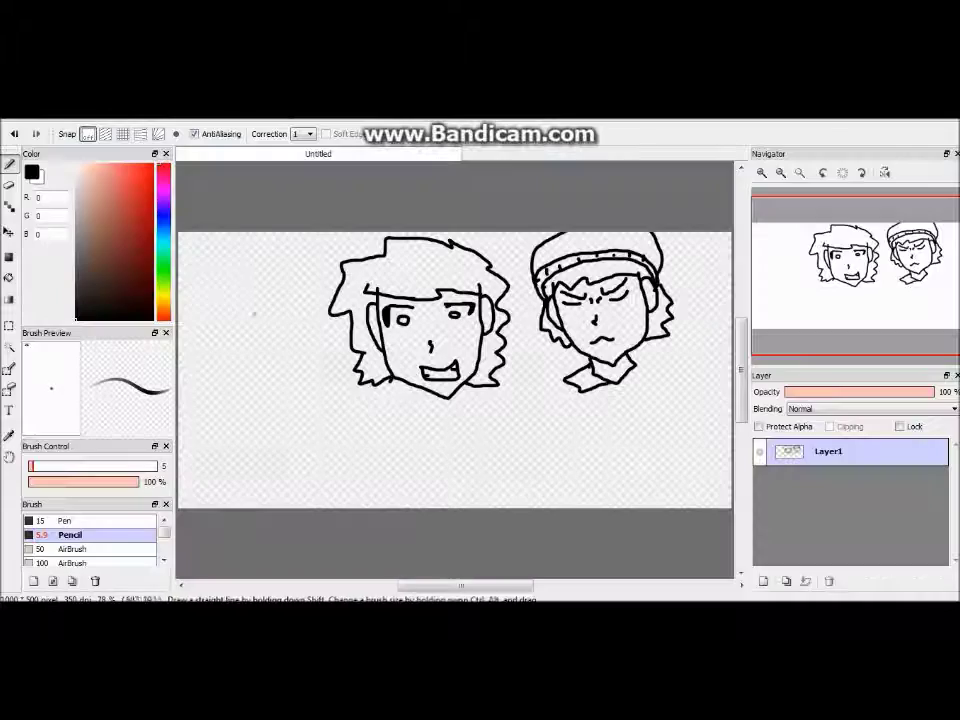
# Handwrite "Sorry!" in the blank area beside the first character, and undo the lettering
pyautogui.moveTo(260, 298); pyautogui.dragTo(285, 322)
pyautogui.moveTo(298, 282); pyautogui.dragTo(296, 304)
pyautogui.click(296, 313)
pyautogui.hotkey('ctrl', 'z')
pyautogui.hotkey('ctrl', 'z')
pyautogui.hotkey('ctrl', 'z')
pyautogui.hotkey('ctrl', 'z')
pyautogui.hotkey('ctrl', 'z')
pyautogui.hotkey('ctrl', 'z')
pyautogui.hotkey('ctrl', 'z')
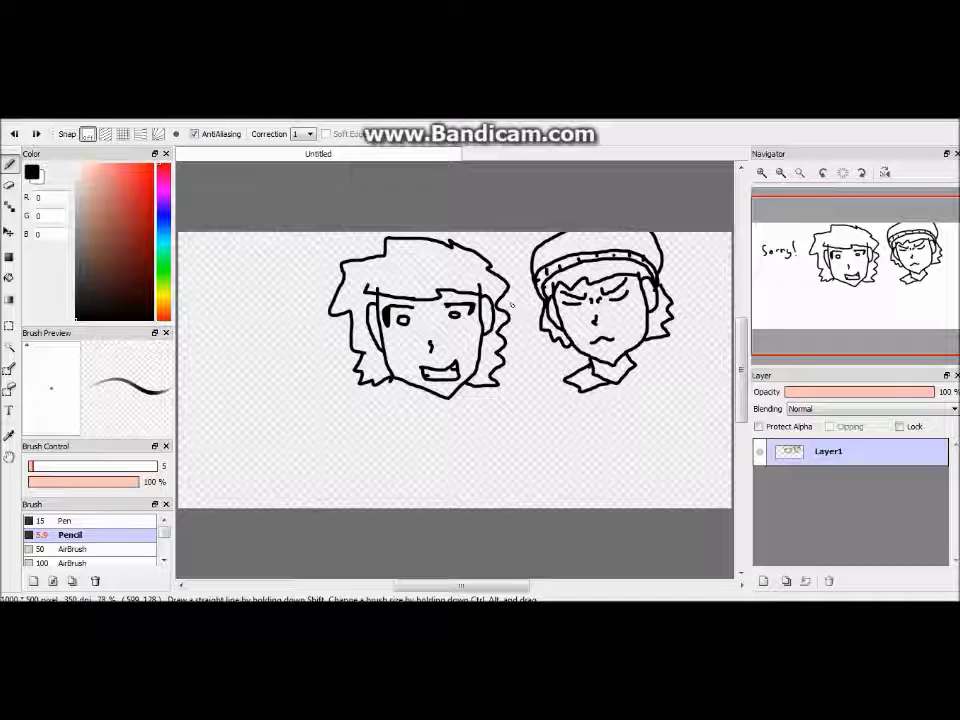
# Try to draw the second character's short sleeves and crossed arms beneath the collar
pyautogui.moveTo(647, 376)
pyautogui.mouseDown()
pyautogui.moveTo(677, 382)
pyautogui.moveTo(685, 413)
pyautogui.moveTo(646, 411)
pyautogui.mouseUp()
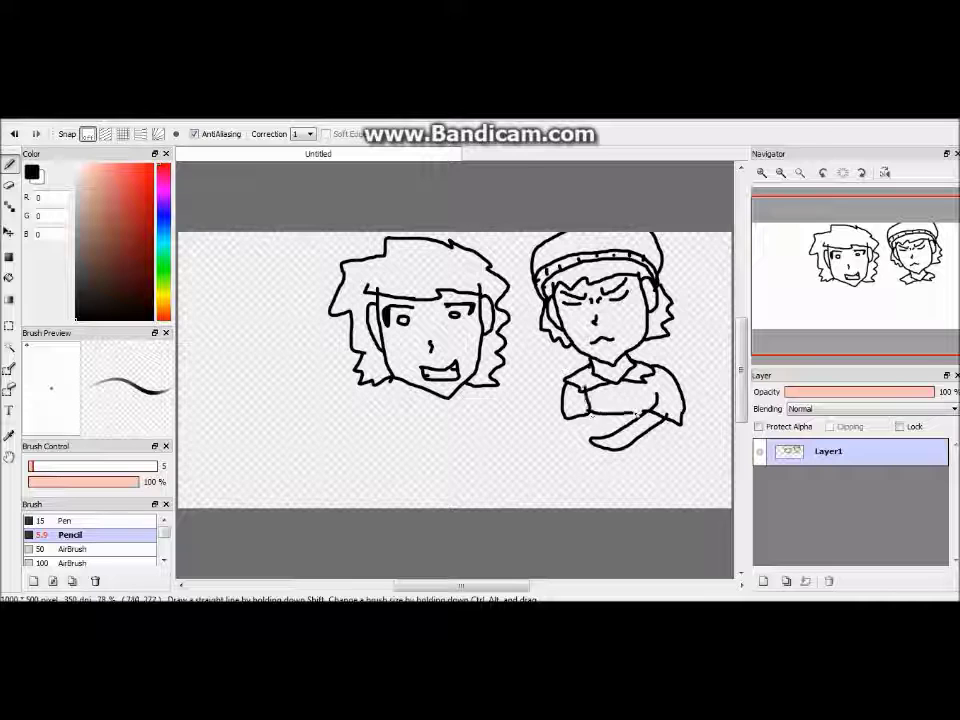
pyautogui.hotkey('ctrl', 'z')
pyautogui.hotkey('ctrl', 'z')
pyautogui.hotkey('ctrl', 'z')
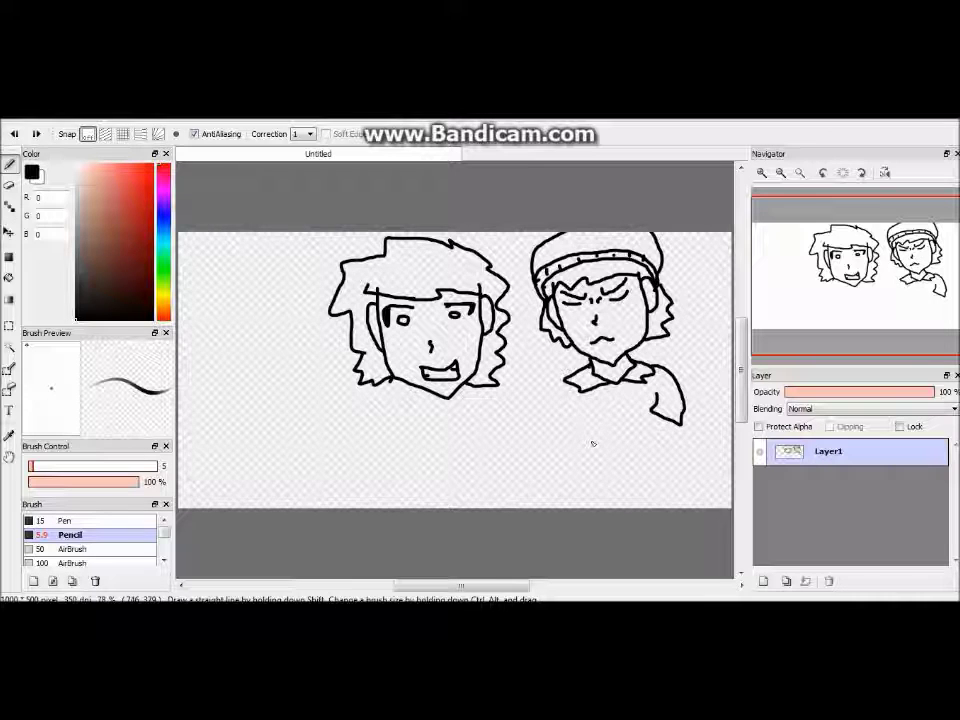
pyautogui.moveTo(578, 383)
pyautogui.mouseDown()
pyautogui.moveTo(566, 420)
pyautogui.moveTo(595, 405)
pyautogui.mouseUp()
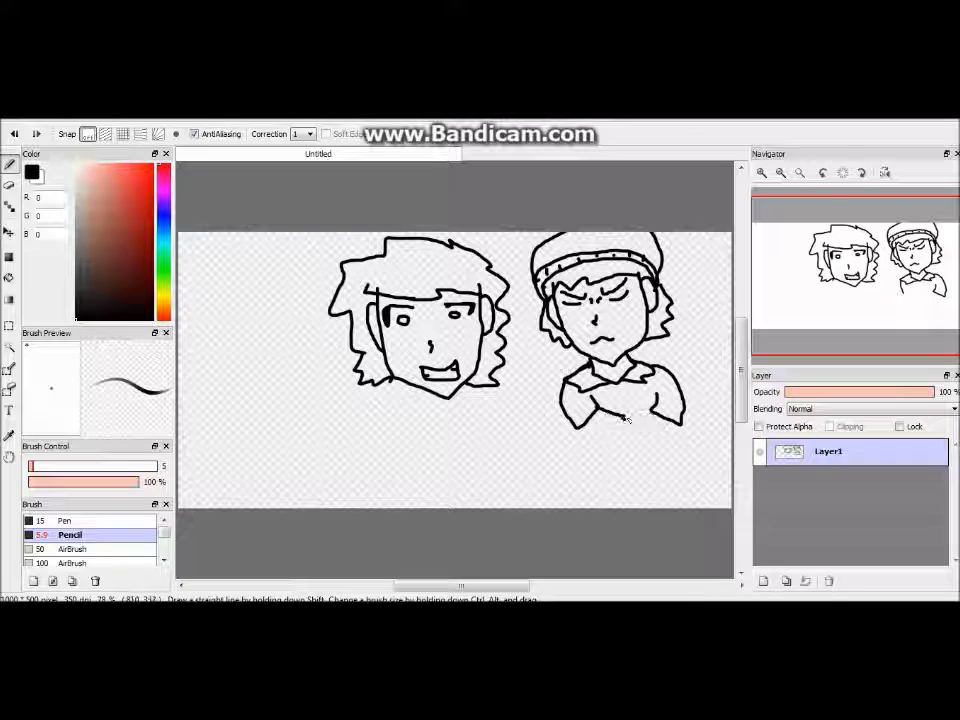
pyautogui.hotkey('ctrl', 'z')
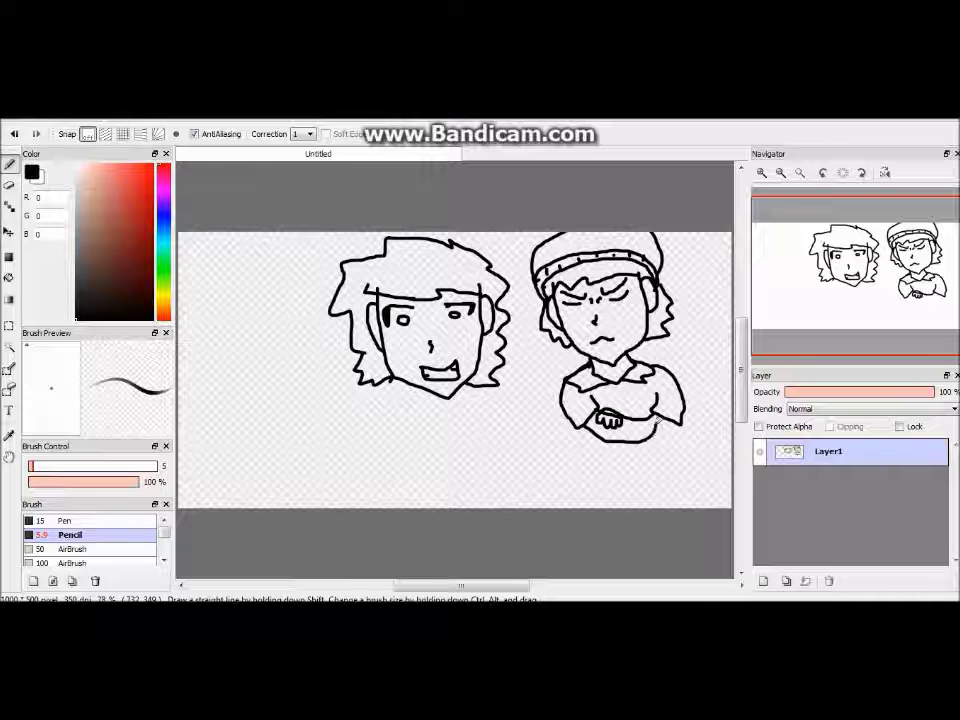
pyautogui.hotkey('ctrl', 'z')
pyautogui.hotkey('ctrl', 'z')
pyautogui.hotkey('ctrl', 'z')
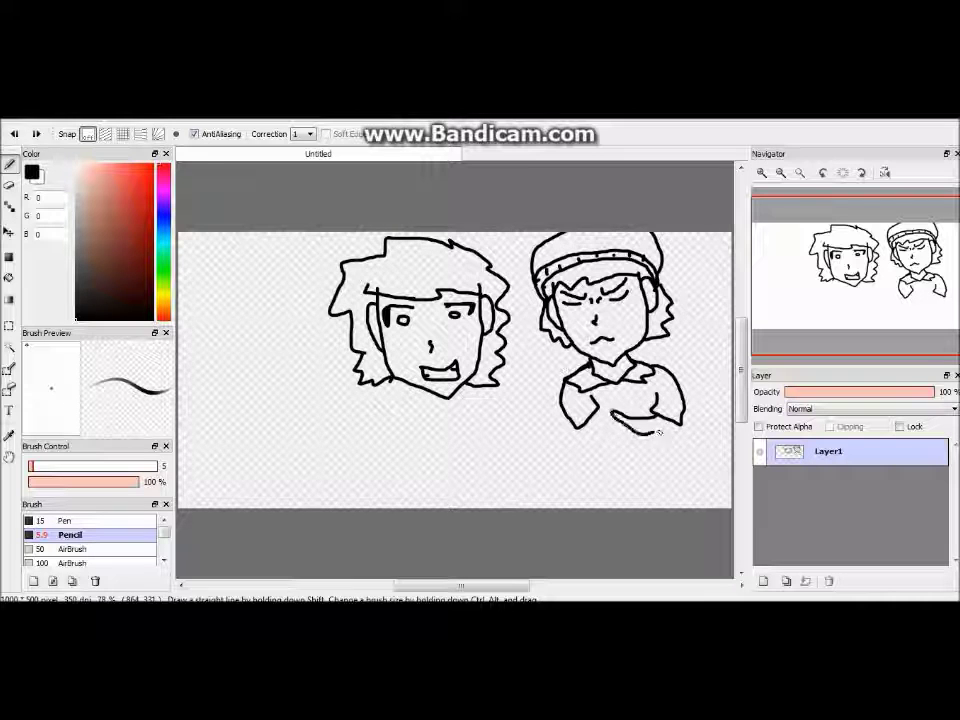
pyautogui.hotkey('ctrl', 'z')
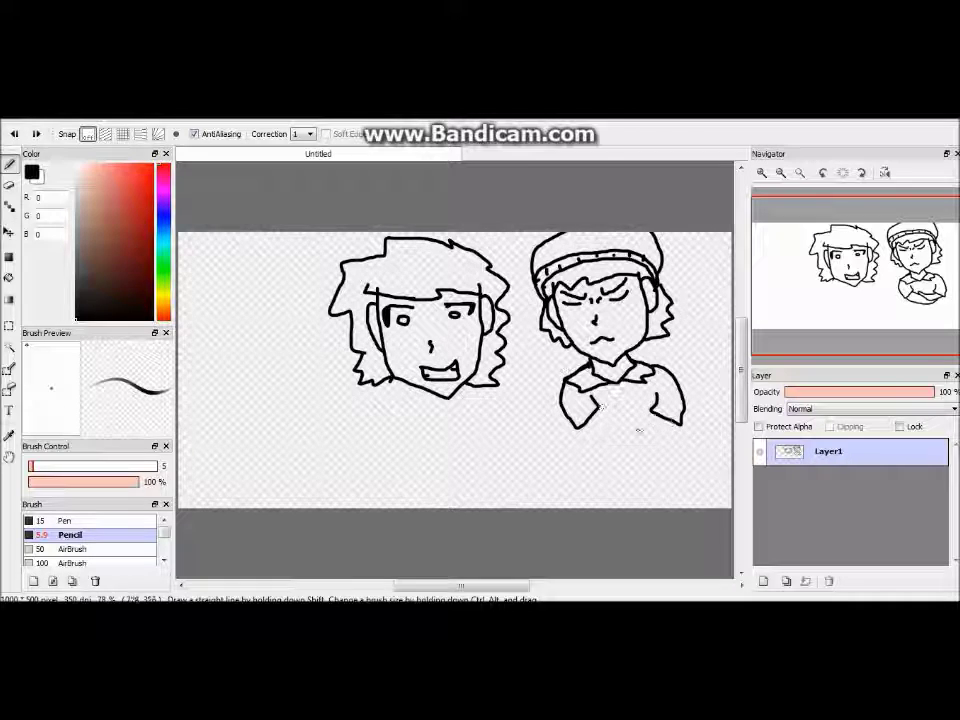
pyautogui.moveTo(603, 406)
pyautogui.mouseDown()
pyautogui.moveTo(658, 413)
pyautogui.moveTo(668, 430)
pyautogui.mouseUp()
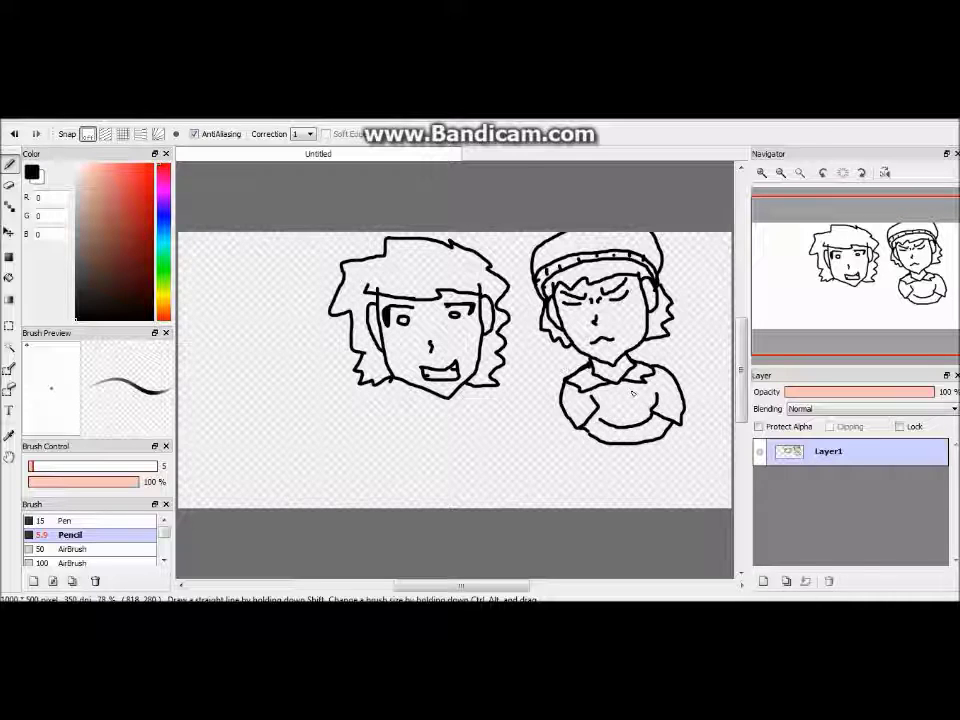
pyautogui.hotkey('ctrl', 'z')
pyautogui.hotkey('ctrl', 'z')
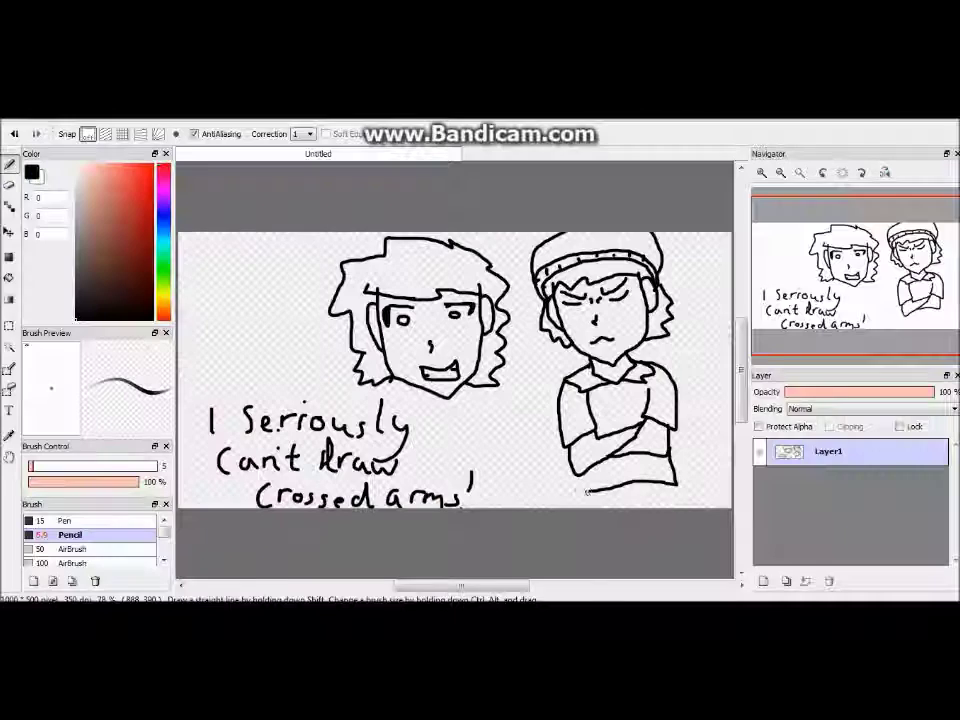
# Complete the second character's waist and trousers, and erase the handwritten note below the first character with the eraser at size 81
pyautogui.moveTo(578, 472)
pyautogui.mouseDown()
pyautogui.moveTo(669, 486)
pyautogui.moveTo(660, 455)
pyautogui.moveTo(584, 498)
pyautogui.mouseUp()
pyautogui.click(205, 308)
pyautogui.press('e')
pyautogui.moveTo(40, 465); pyautogui.dragTo(96, 465)
pyautogui.moveTo(460, 495)
pyautogui.mouseDown()
pyautogui.moveTo(316, 492)
pyautogui.moveTo(230, 424)
pyautogui.moveTo(207, 308)
pyautogui.moveTo(400, 463)
pyautogui.moveTo(280, 425)
pyautogui.mouseUp()
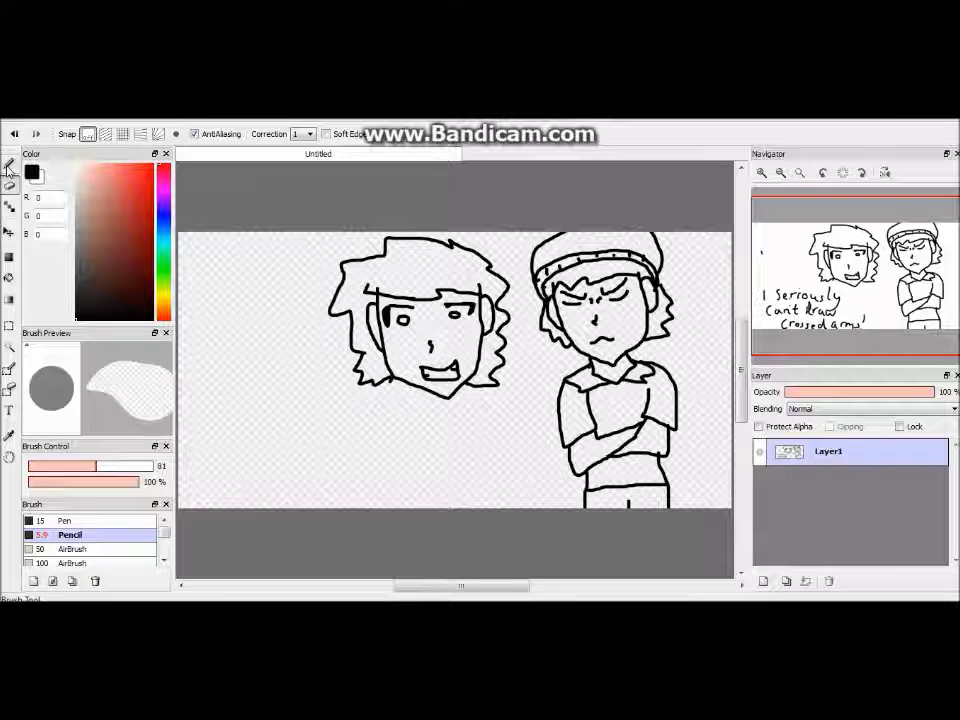
# Draw the first character's neck, pointed shirt collar, shirt body and one short sleeve with the pencil
pyautogui.press('b')
pyautogui.moveTo(452, 413)
pyautogui.mouseDown()
pyautogui.moveTo(440, 425)
pyautogui.moveTo(392, 429)
pyautogui.moveTo(470, 420)
pyautogui.moveTo(381, 417)
pyautogui.mouseUp()
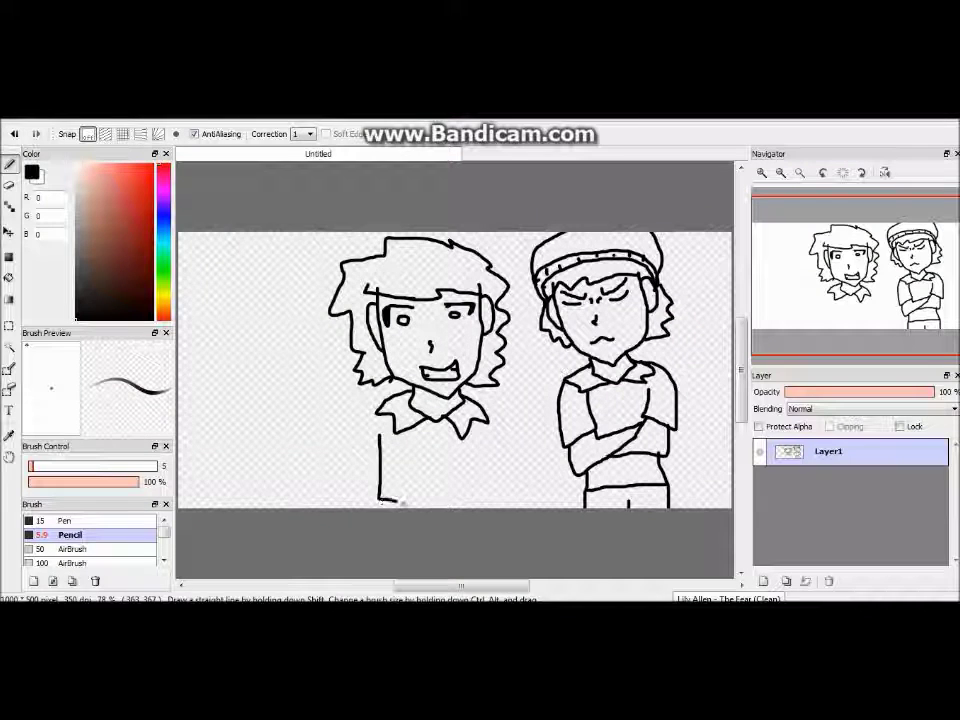
pyautogui.moveTo(381, 500)
pyautogui.mouseDown()
pyautogui.moveTo(475, 489)
pyautogui.moveTo(503, 465)
pyautogui.mouseUp()
# Handwrite "Sorry" beside the first character's shirt, and undo the lettering
pyautogui.moveTo(267, 364); pyautogui.dragTo(240, 396)
pyautogui.moveTo(290, 392); pyautogui.dragTo(330, 405)
pyautogui.moveTo(340, 412); pyautogui.dragTo(320, 458)
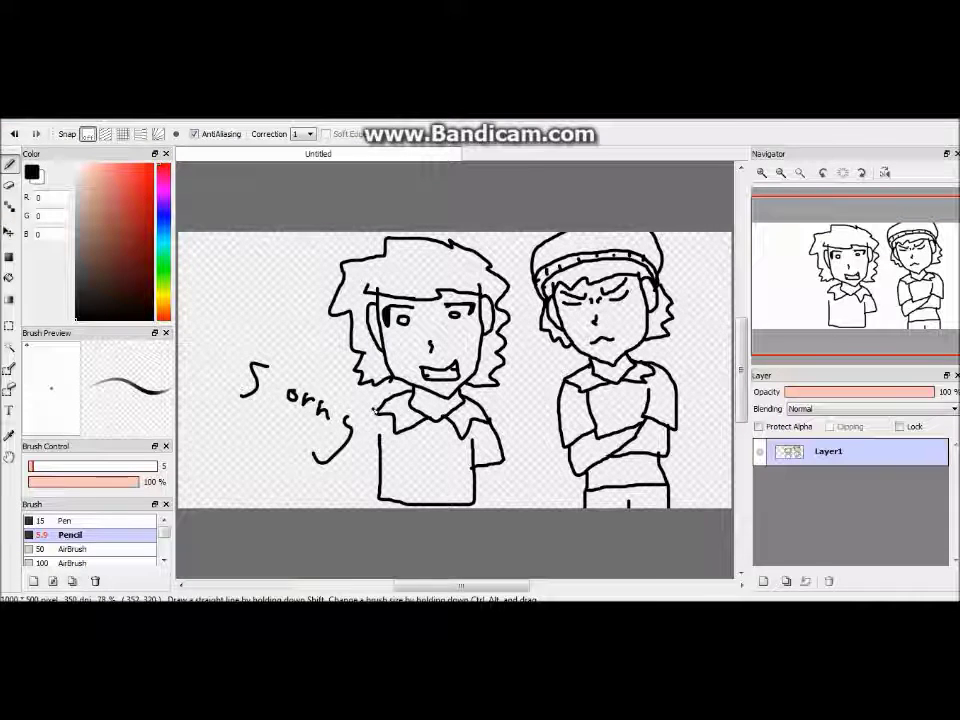
pyautogui.hotkey('ctrl', 'z')
pyautogui.hotkey('ctrl', 'z')
pyautogui.hotkey('ctrl', 'z')
pyautogui.hotkey('ctrl', 'z')
pyautogui.hotkey('ctrl', 'z')
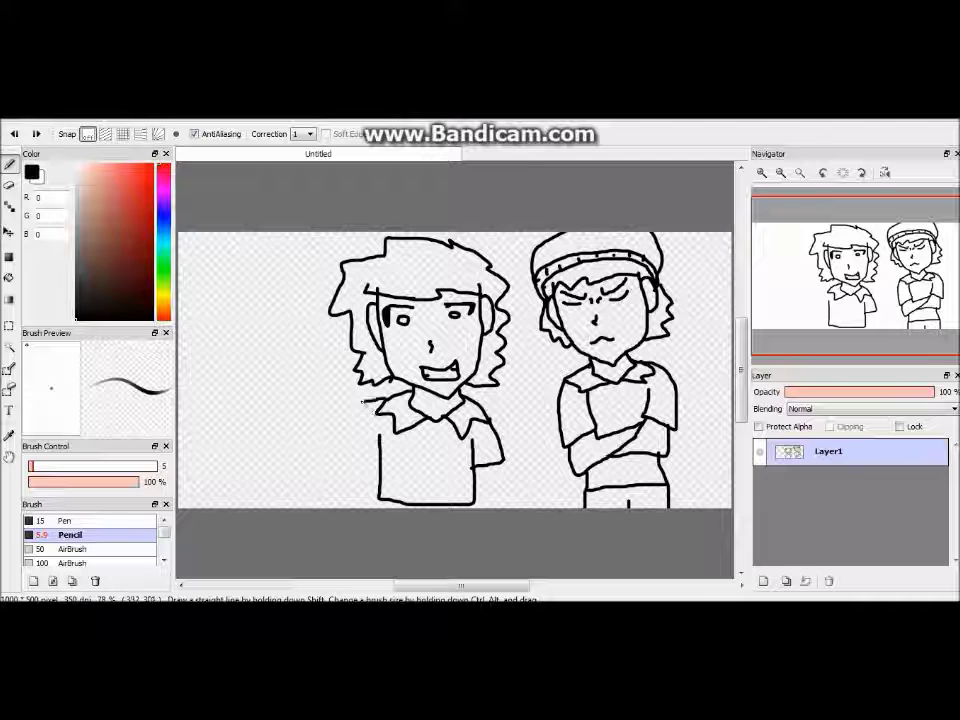
# Complete the first character's missing sleeve and add lowered forearms below both sleeves, setting the eraser to size 30 for corrections
pyautogui.moveTo(367, 399)
pyautogui.mouseDown()
pyautogui.moveTo(335, 388)
pyautogui.moveTo(312, 326)
pyautogui.mouseUp()
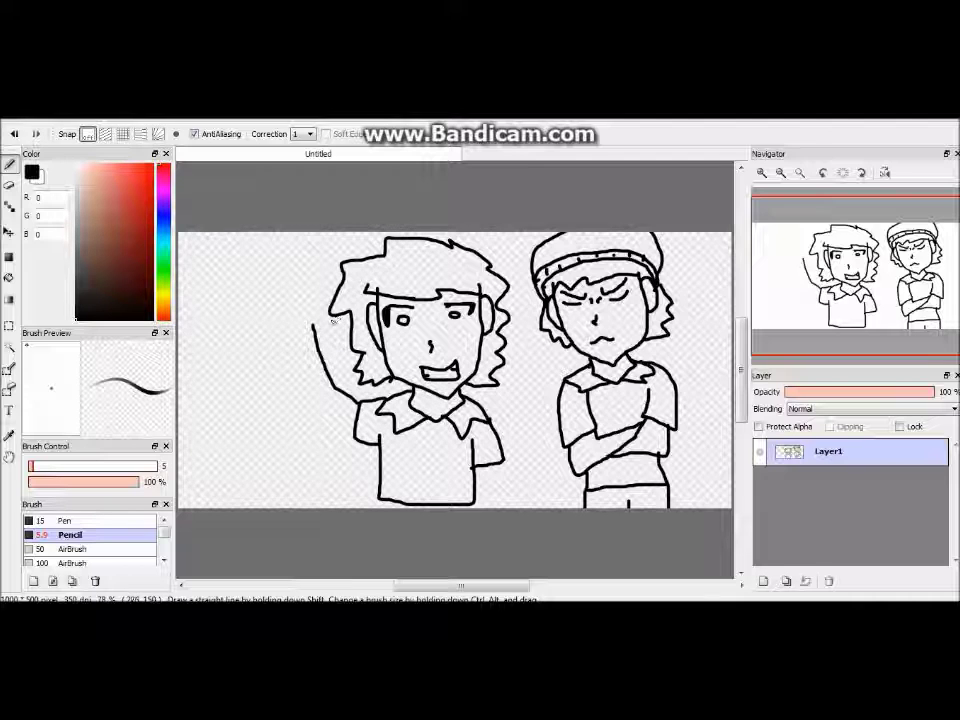
pyautogui.hotkey('ctrl', 'z')
pyautogui.press('e')
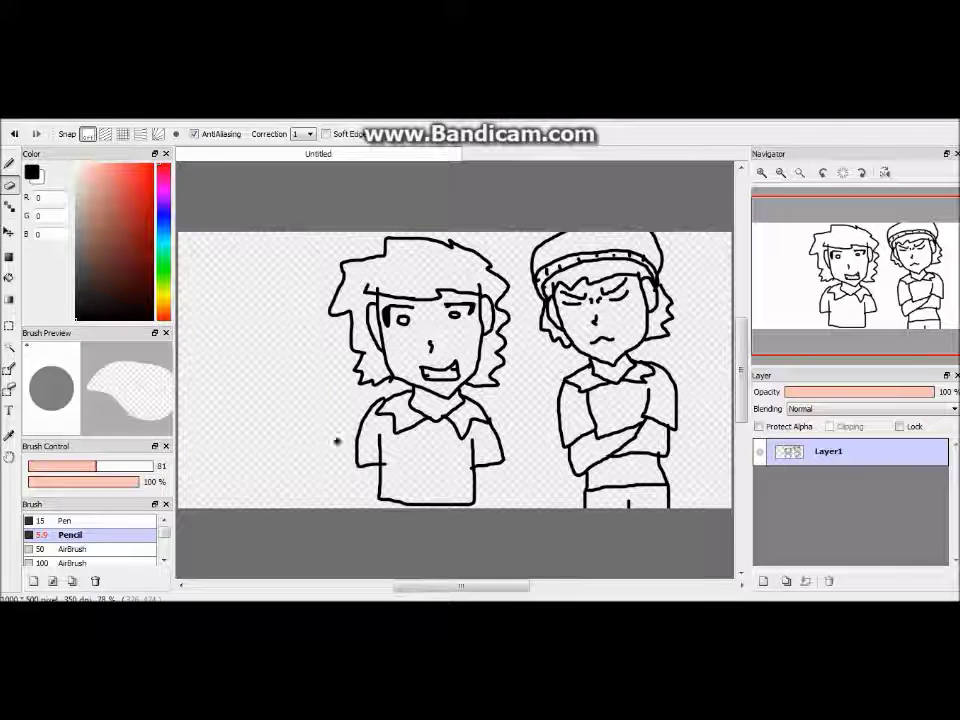
pyautogui.press('[')
pyautogui.press('[')
pyautogui.press('[')
pyautogui.press('[')
pyautogui.press('[')
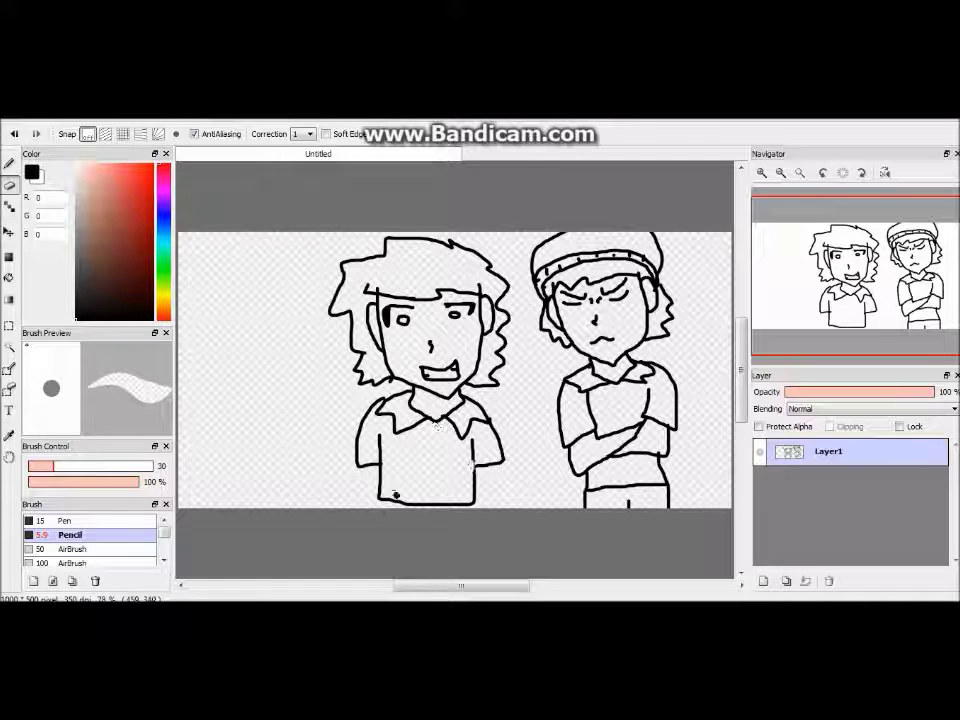
pyautogui.press('b')
pyautogui.hotkey('ctrl', 'z')
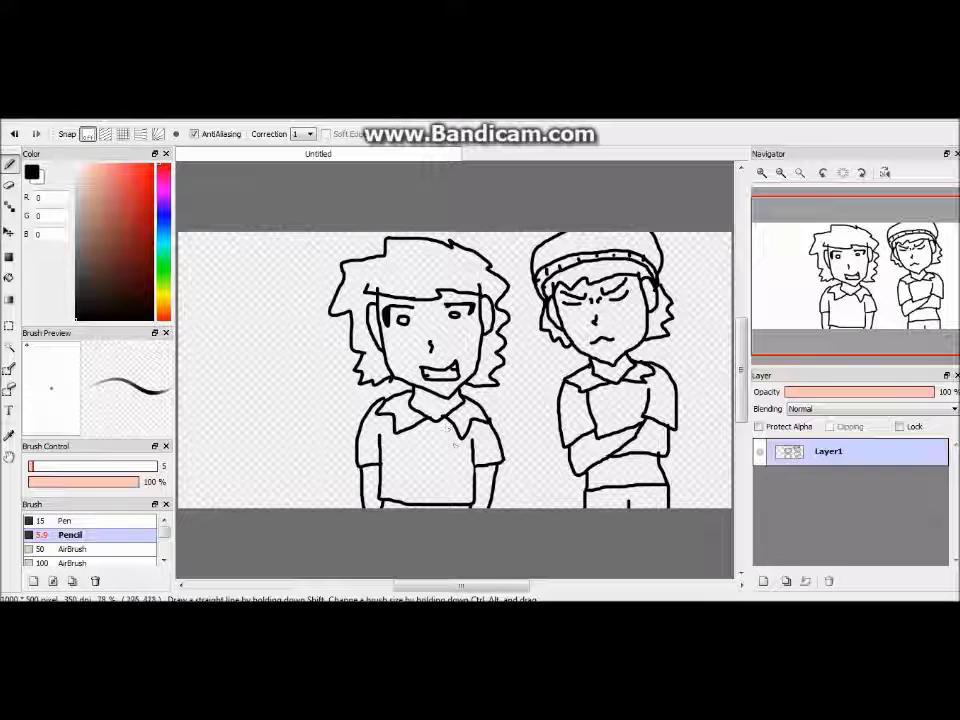
# Draw a necktie on both characters and a shield badge with a cross on the first character's shirt
pyautogui.moveTo(462, 446); pyautogui.dragTo(452, 472)
pyautogui.moveTo(422, 430); pyautogui.dragTo(442, 430)
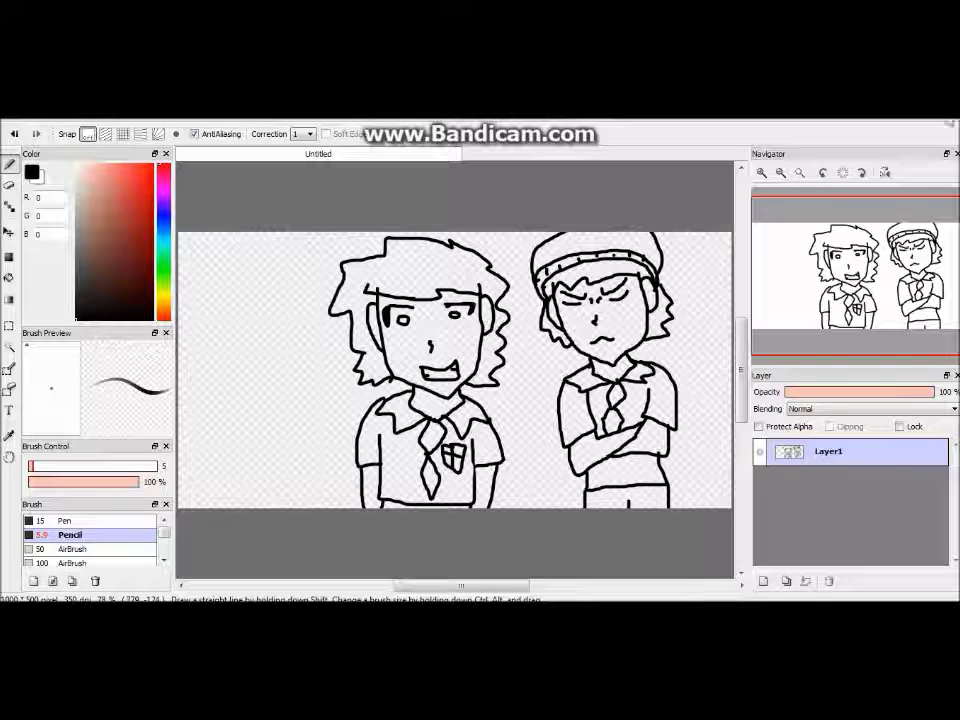
pyautogui.moveTo(306, 445); pyautogui.dragTo(301, 457)
# Add a new layer beneath the line art, erase the stray mark from Layer1, and return to the new layer with the brush
pyautogui.click(62, 114)
pyautogui.click(83, 132)
pyautogui.moveTo(827, 450); pyautogui.dragTo(831, 489)
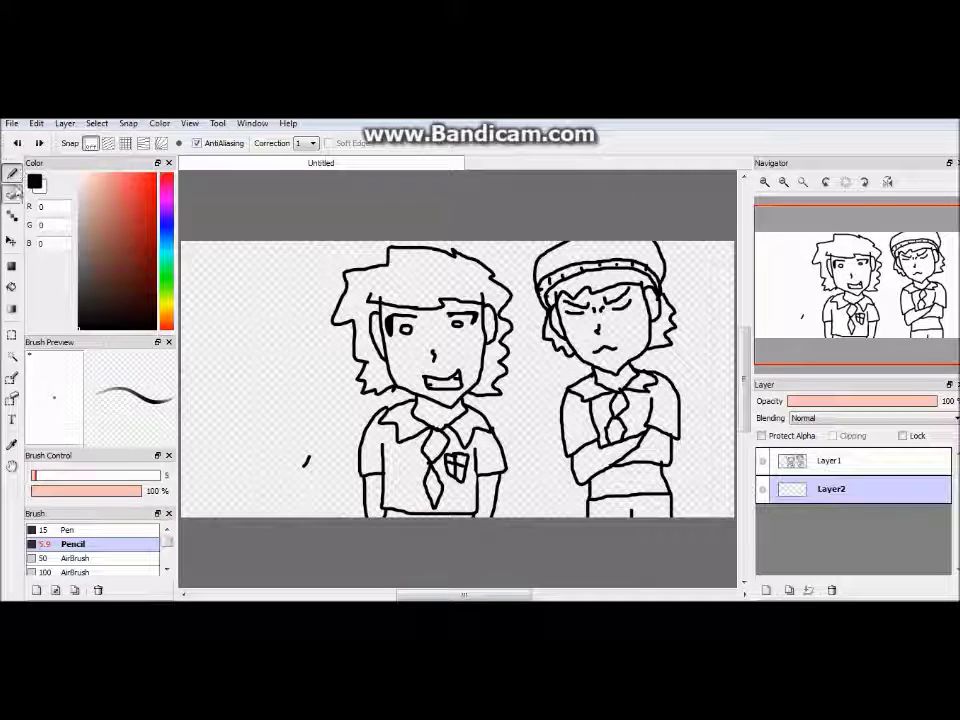
pyautogui.click(12, 193)
pyautogui.click(830, 460)
pyautogui.click(830, 489)
pyautogui.press('b')
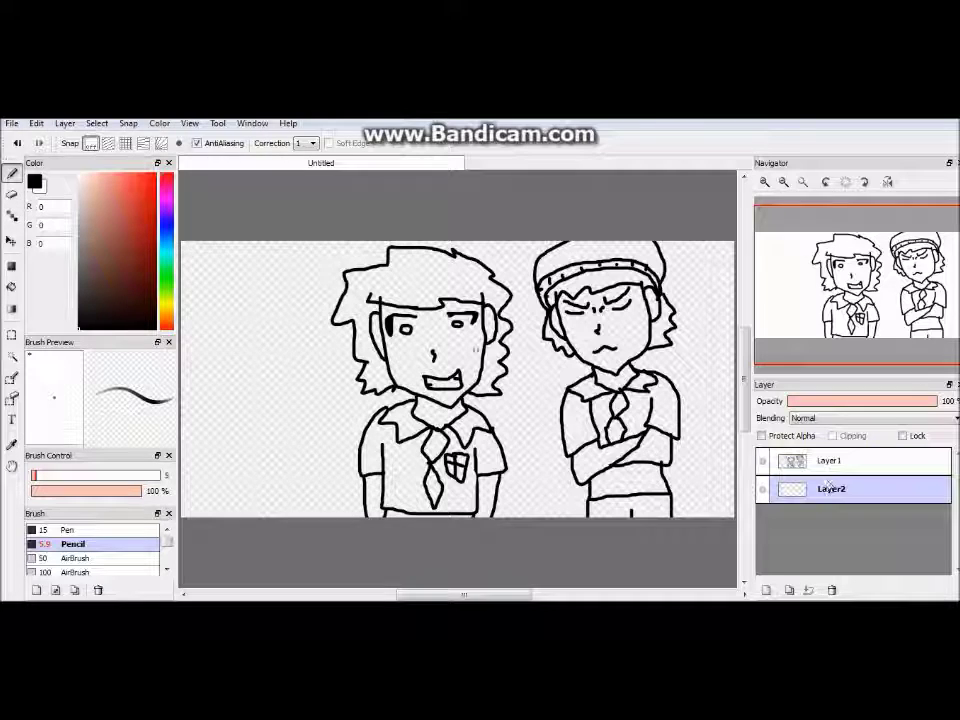
# Set the drawing colour to a blue hue, and browse in Windows Explorer to the Pictures > Animations > New folder directory
pyautogui.scroll(2, 457, 378)
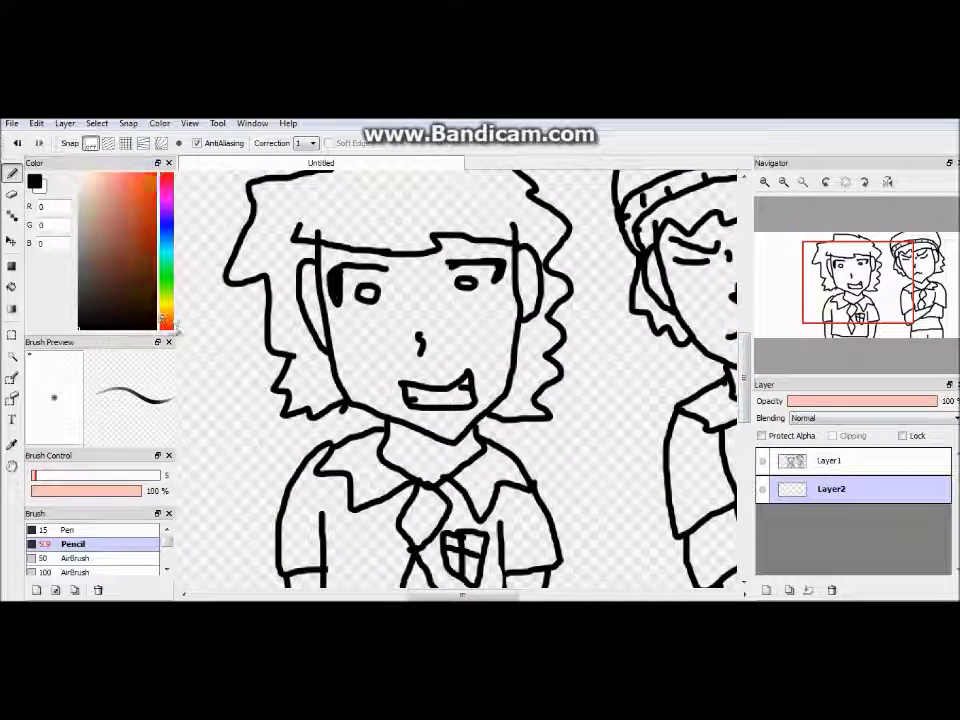
pyautogui.moveTo(166, 307); pyautogui.dragTo(166, 215)
pyautogui.hotkey('alt', 'Tab')
pyautogui.click(91, 368)
pyautogui.scroll(-5, 400, 380)
pyautogui.doubleClick(321, 400)
pyautogui.doubleClick(482, 354)
pyautogui.moveTo(660, 340); pyautogui.dragTo(668, 495)
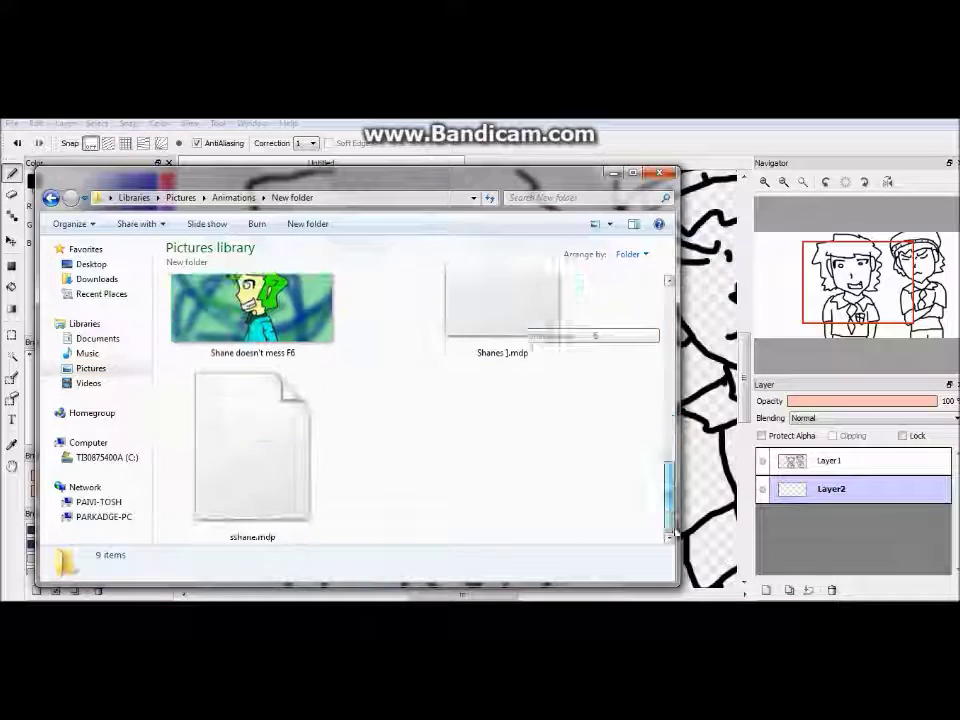
# Try to open sshane.mdp through the Web service for finding the correct program, and return from the browser
pyautogui.doubleClick(300, 450)
pyautogui.press('Return')
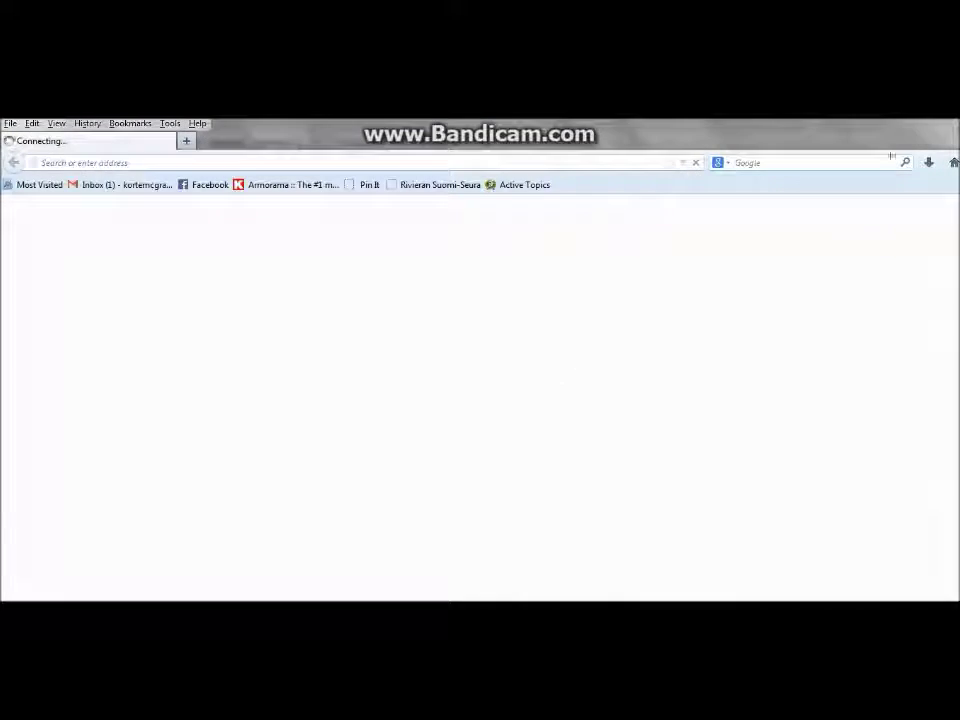
pyautogui.rightClick(236, 600)
pyautogui.click(236, 589)
pyautogui.click(349, 401)
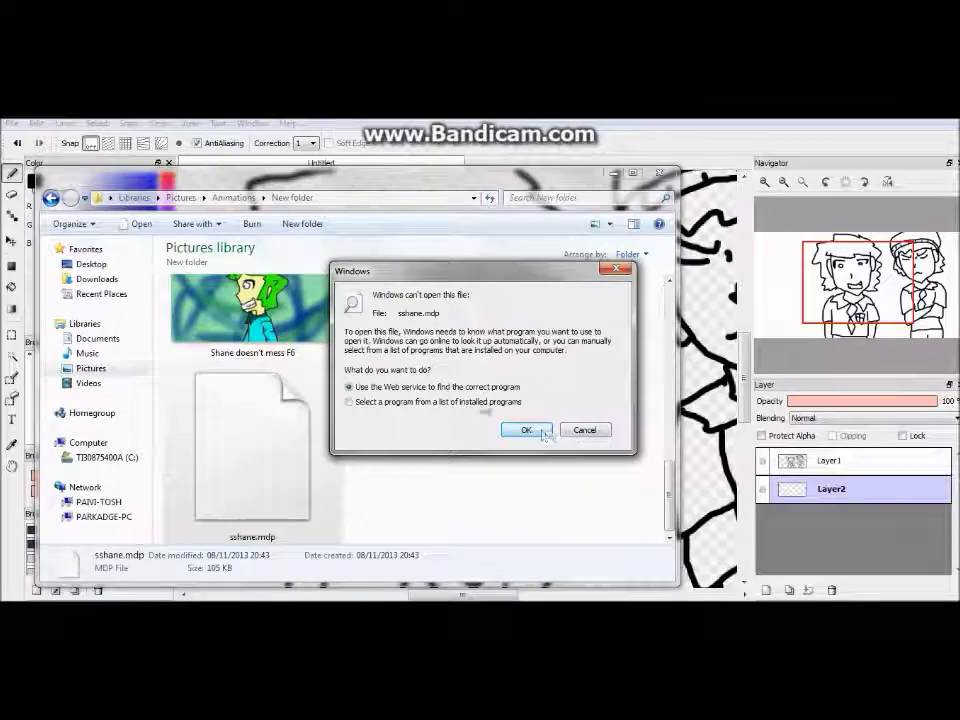
pyautogui.click(525, 430)
pyautogui.scroll(-3, 480, 330)
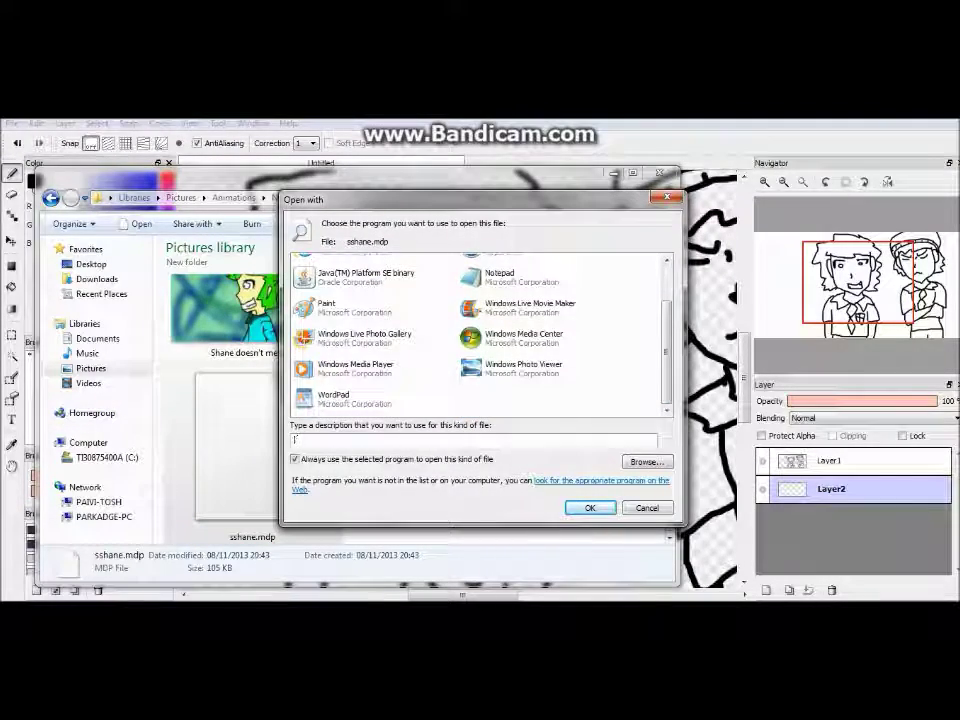
pyautogui.click(646, 461)
pyautogui.press('Escape')
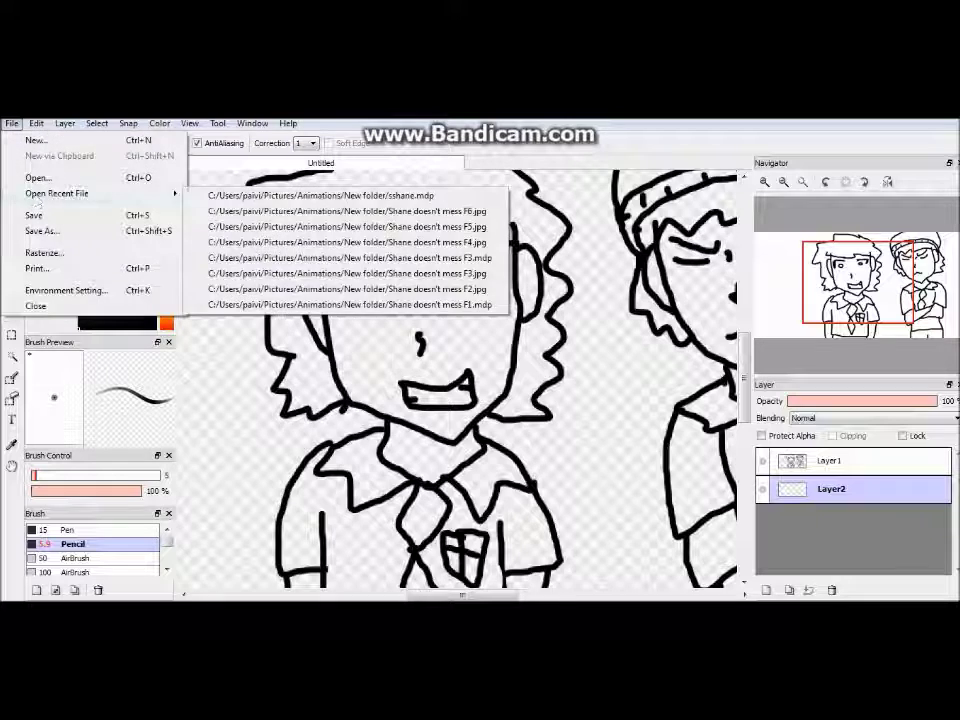
# Open sshane.mdp from the recent files and set the drawing colour to teal (R 4, G 180, B 162) to match its shirt
pyautogui.press('Escape')
pyautogui.moveTo(167, 320)
pyautogui.mouseDown()
pyautogui.moveTo(166, 253)
pyautogui.moveTo(148, 251)
pyautogui.moveTo(151, 233)
pyautogui.moveTo(155, 253)
pyautogui.mouseUp()
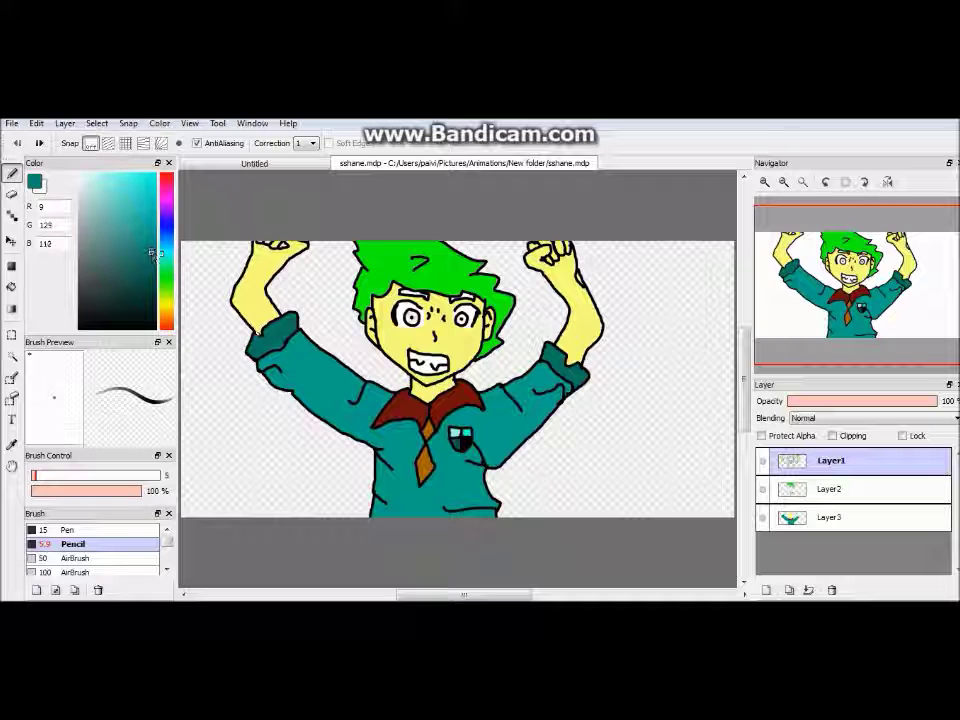
pyautogui.scroll(3, 481, 420)
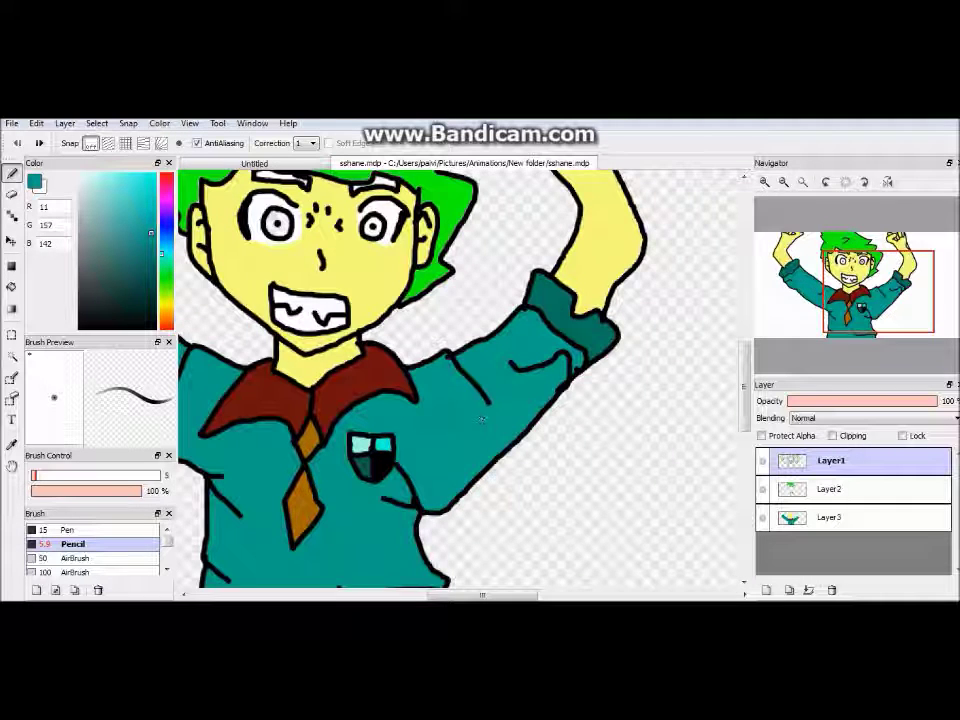
pyautogui.moveTo(150, 235)
pyautogui.mouseDown()
pyautogui.moveTo(133, 253)
pyautogui.moveTo(139, 235)
pyautogui.mouseUp()
pyautogui.click(125, 232)
pyautogui.click(141, 257)
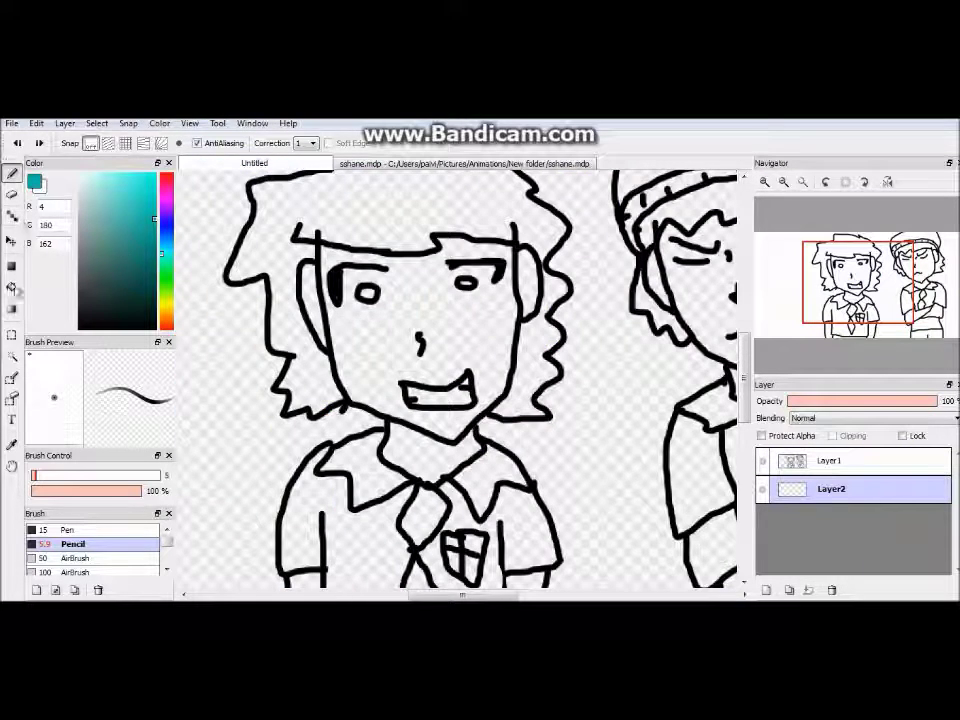
# Bucket-fill the first character's shirt with teal on Layer2 of the Untitled drawing
pyautogui.press('g')
pyautogui.click(350, 500)
pyautogui.scroll(-5, 397, 323)
pyautogui.press('b')
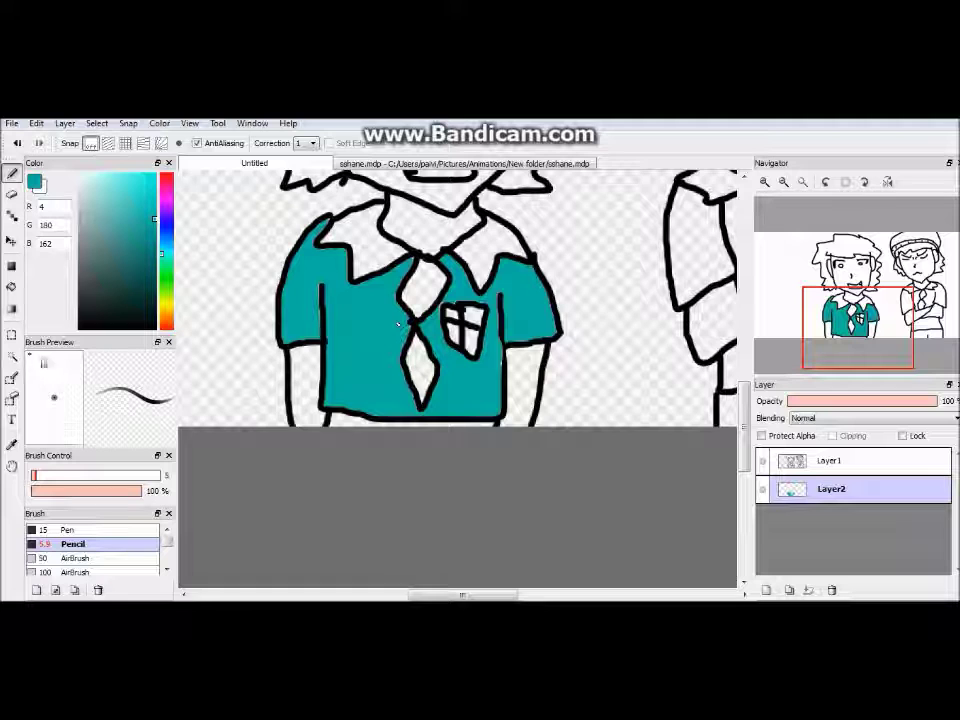
# Paint teal over the edges of the shirt and sleeves with the size 15 Pen, covering the gaps beneath the outlines
pyautogui.click(67, 529)
pyautogui.click(325, 207)
pyautogui.moveTo(318, 222); pyautogui.dragTo(290, 350)
pyautogui.moveTo(336, 284)
pyautogui.mouseDown()
pyautogui.moveTo(356, 250)
pyautogui.moveTo(405, 280)
pyautogui.moveTo(222, 282)
pyautogui.moveTo(449, 445)
pyautogui.mouseUp()
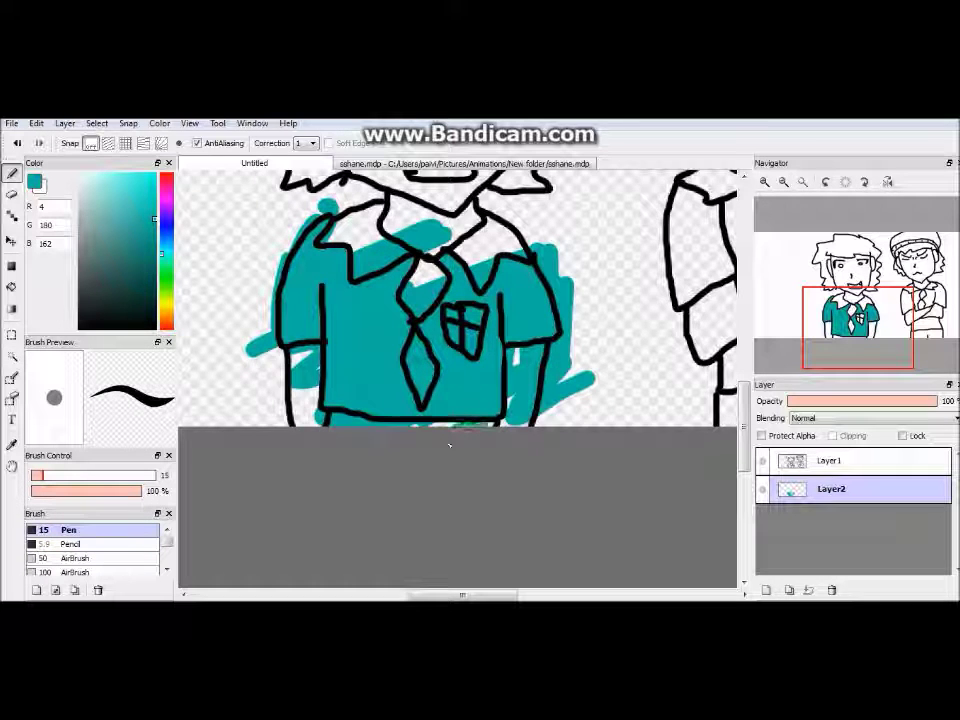
pyautogui.moveTo(335, 205); pyautogui.dragTo(228, 372)
# Select with the Magic Wand and delete the teal spill outside the left sleeve, in the arm and in both parts of the tie
pyautogui.click(12, 356)
pyautogui.click(255, 310)
pyautogui.press('Delete')
pyautogui.click(307, 360)
pyautogui.click(425, 258)
pyautogui.press('Delete')
pyautogui.click(420, 362)
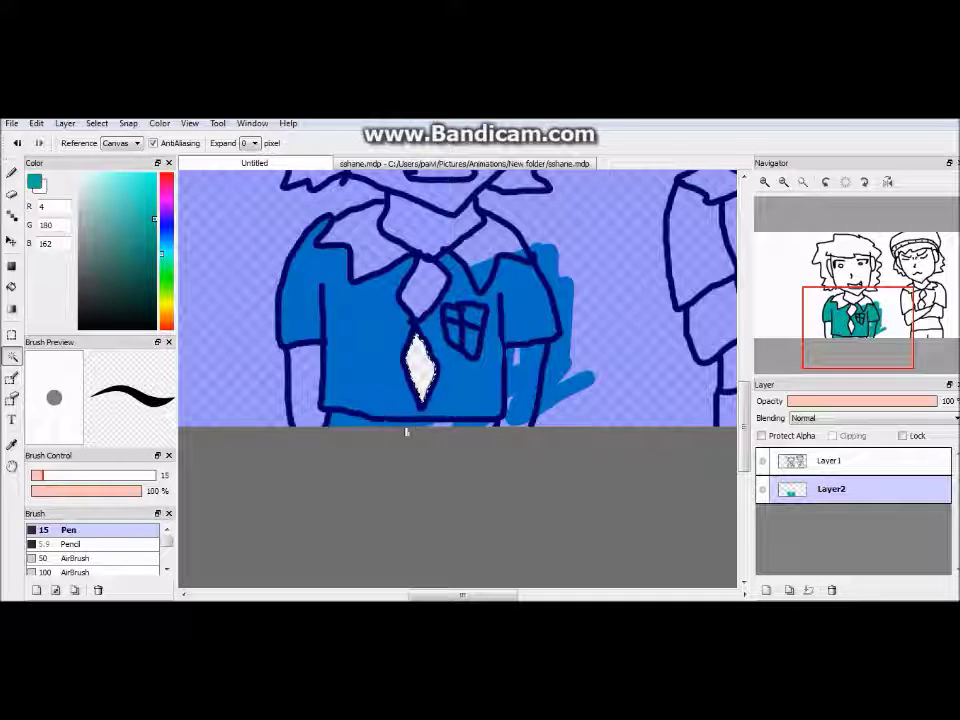
pyautogui.press('Delete')
# Clear the teal spill beside the right sleeve, on the arm and in the collar with the Magic Wand, and deselect
pyautogui.click(555, 300)
pyautogui.press('Delete')
pyautogui.click(505, 345)
pyautogui.press('Delete')
pyautogui.click(521, 259)
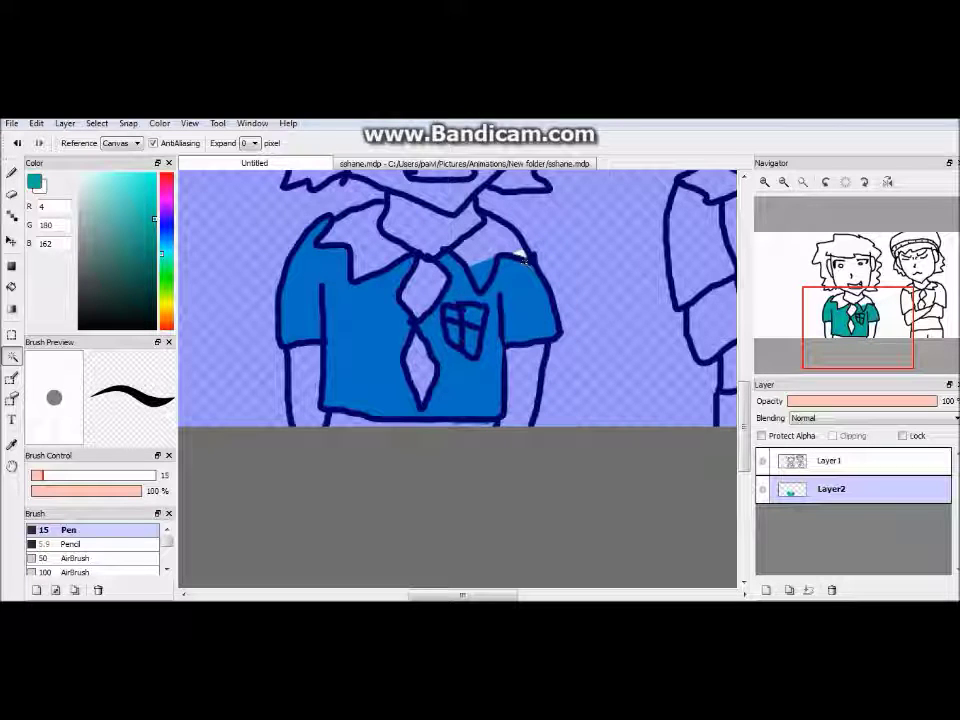
pyautogui.press('Delete')
pyautogui.hotkey('ctrl', 'd')
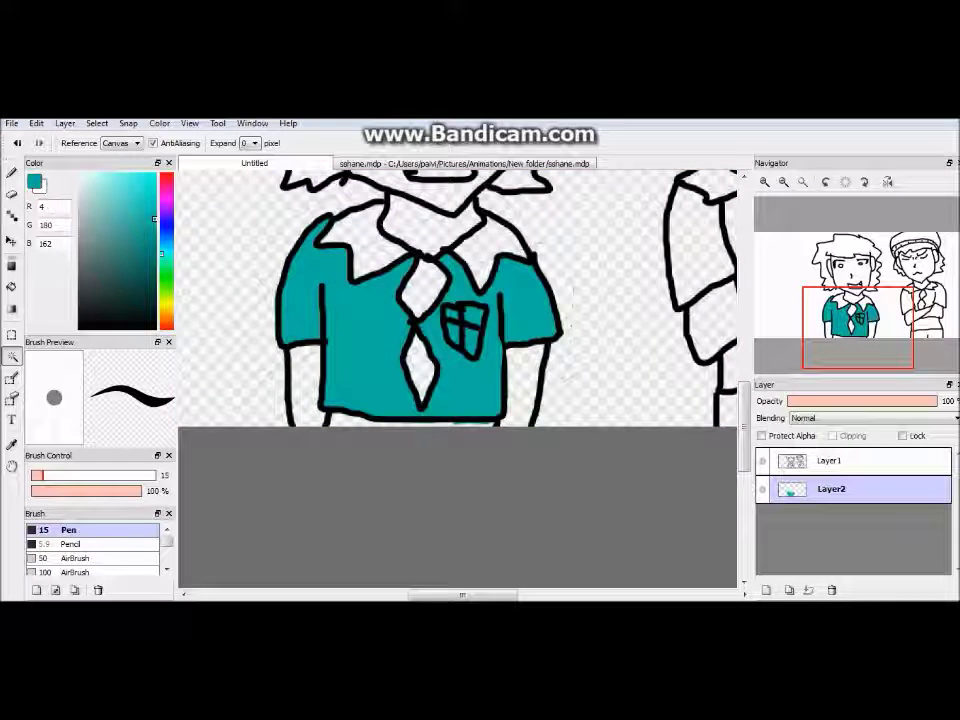
# Erase the remaining teal spill around the tie, the right sleeve hem, the shirt's bottom edge and the left collar point
pyautogui.click(11, 194)
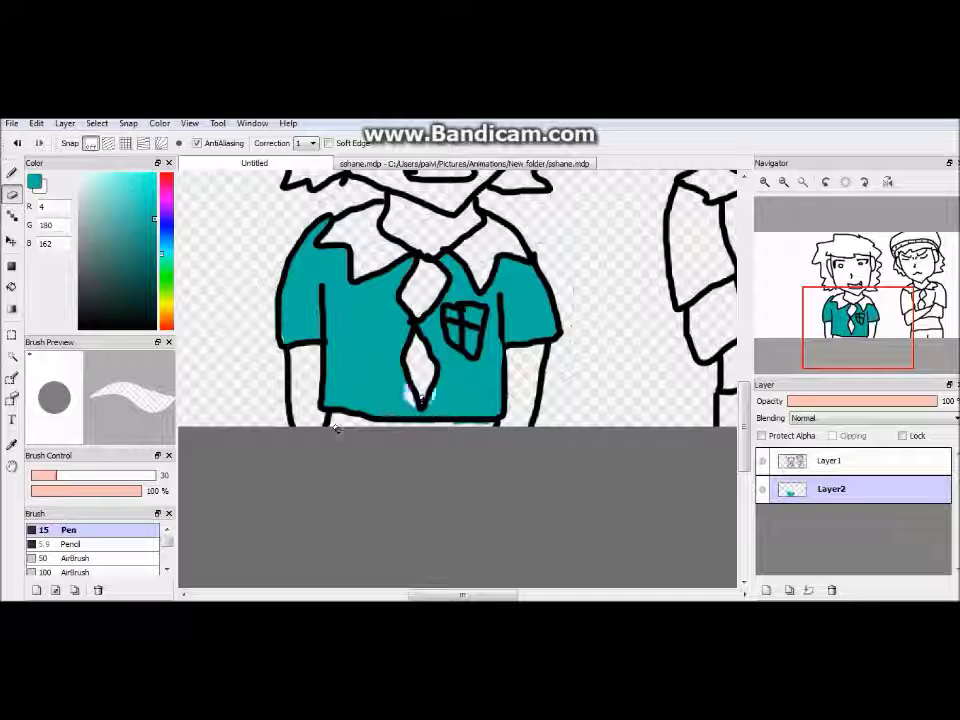
pyautogui.moveTo(405, 268); pyautogui.dragTo(412, 400)
pyautogui.moveTo(545, 314); pyautogui.dragTo(550, 332)
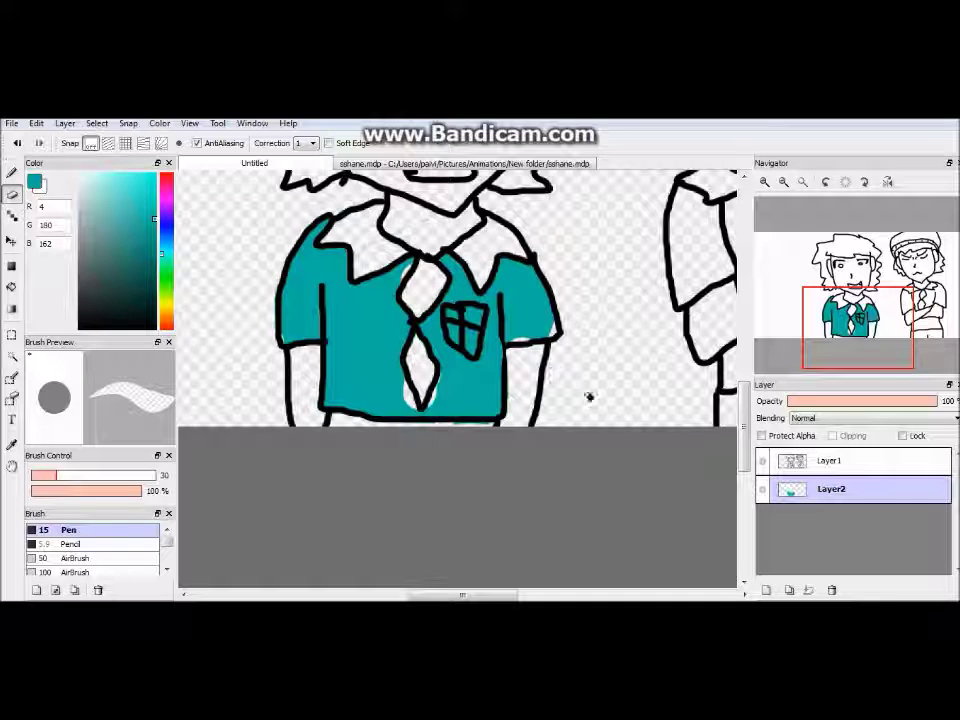
pyautogui.moveTo(336, 244); pyautogui.dragTo(322, 250)
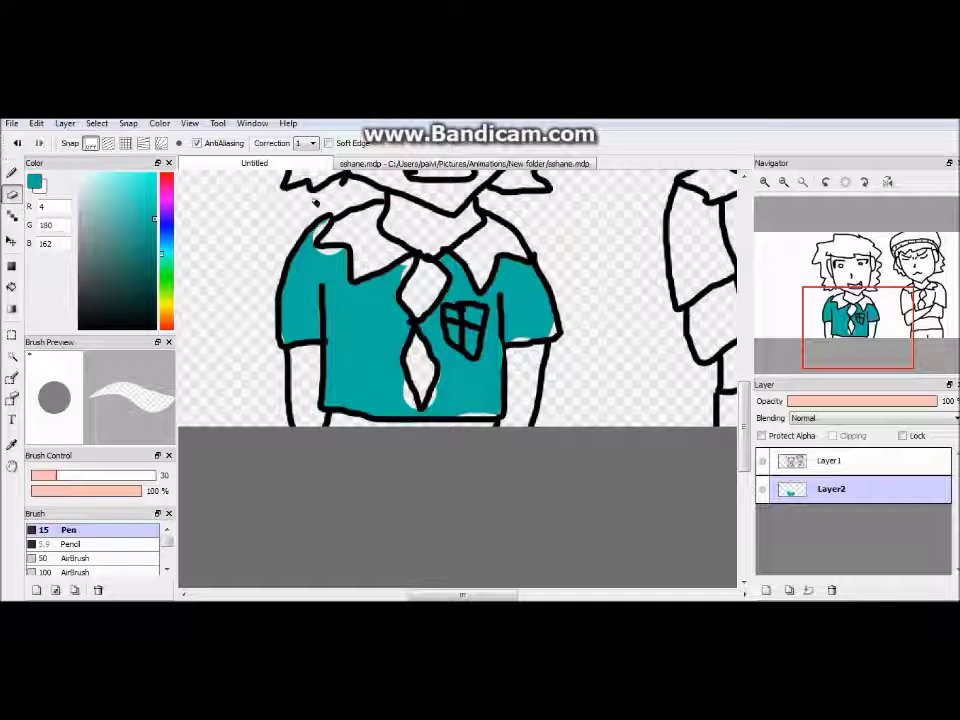
# Repaint the erased gaps around the tie, the right sleeve hem and the left collar point in teal with the Pen
pyautogui.click(12, 172)
pyautogui.moveTo(415, 398)
pyautogui.mouseDown()
pyautogui.moveTo(440, 380)
pyautogui.moveTo(484, 382)
pyautogui.mouseUp()
pyautogui.moveTo(548, 330); pyautogui.dragTo(554, 336)
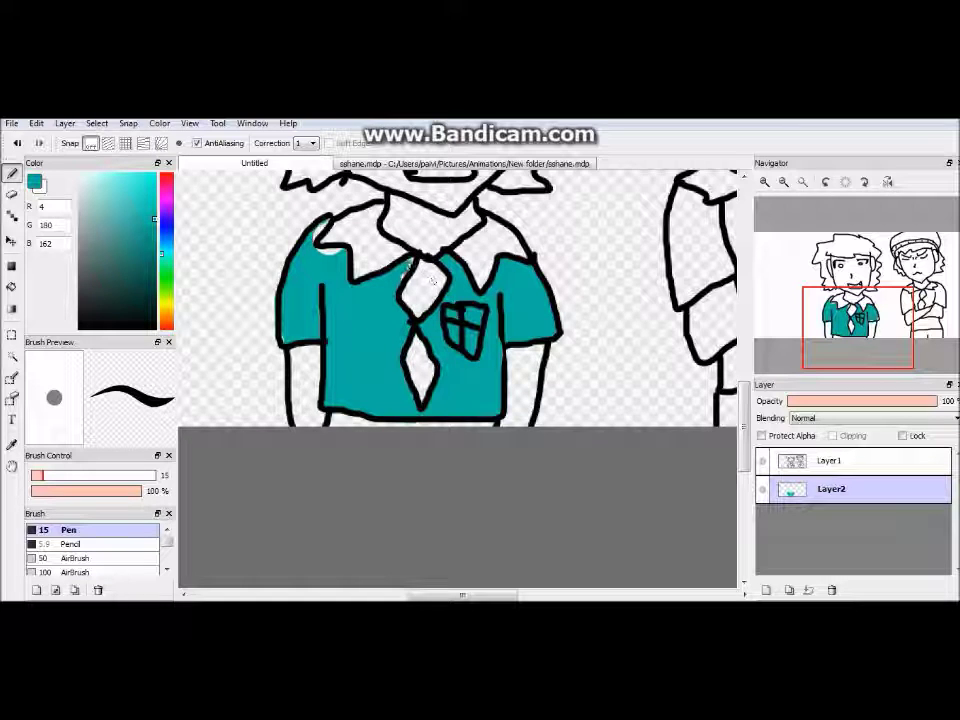
pyautogui.moveTo(322, 242); pyautogui.dragTo(337, 226)
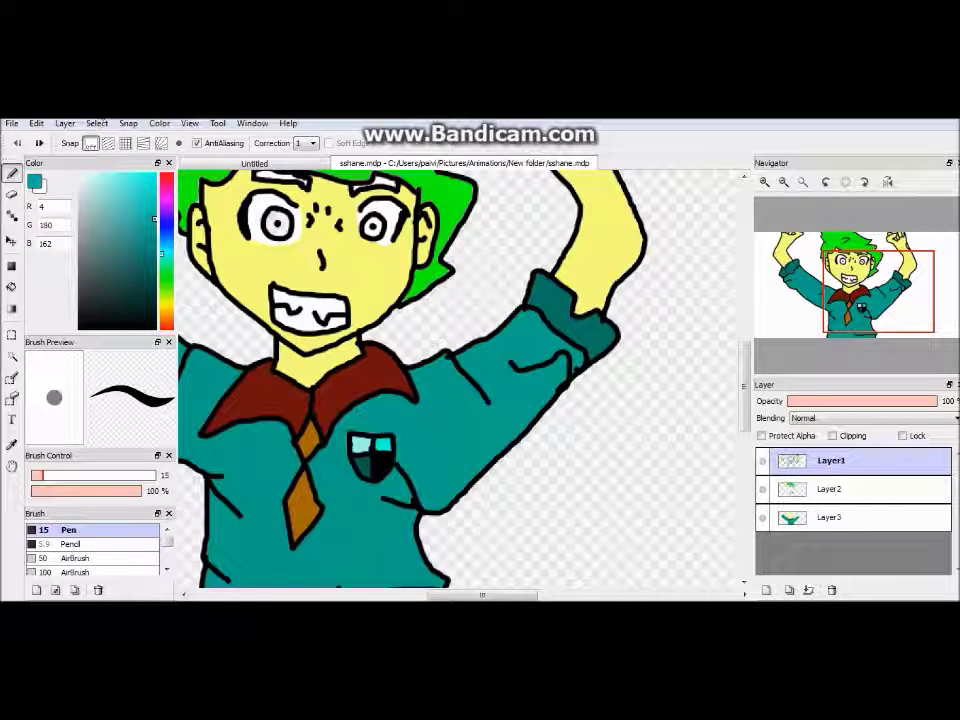
# Try dark yellow shades for the necktie colour by comparing them with the tie in sshane.mdp
pyautogui.click(165, 318)
pyautogui.moveTo(165, 318); pyautogui.dragTo(165, 306)
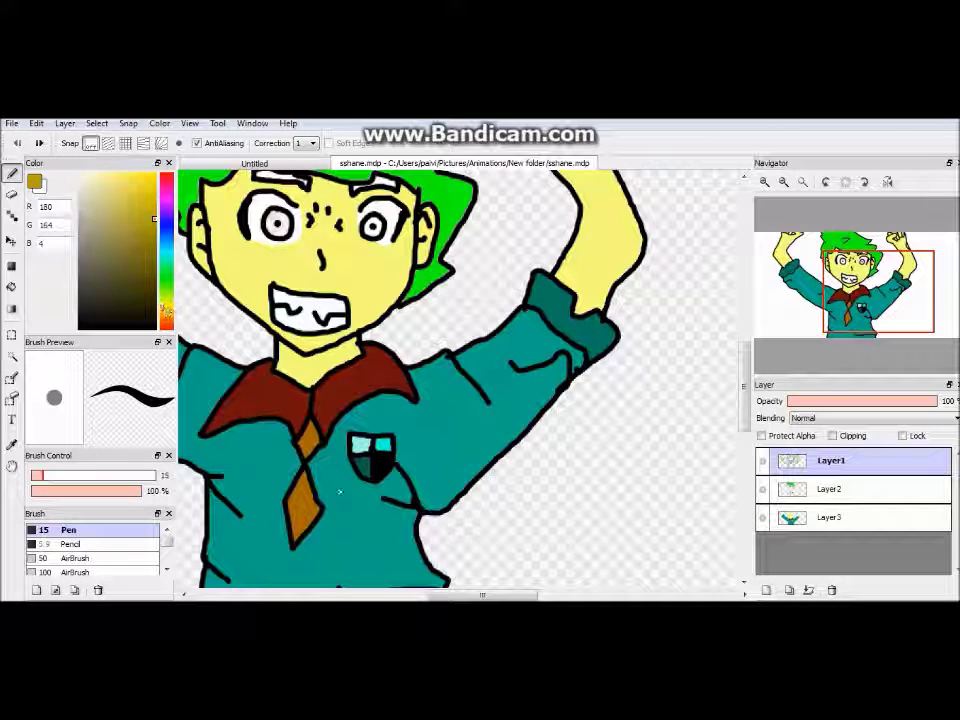
pyautogui.moveTo(108, 177)
pyautogui.mouseDown()
pyautogui.moveTo(149, 261)
pyautogui.moveTo(146, 238)
pyautogui.mouseUp()
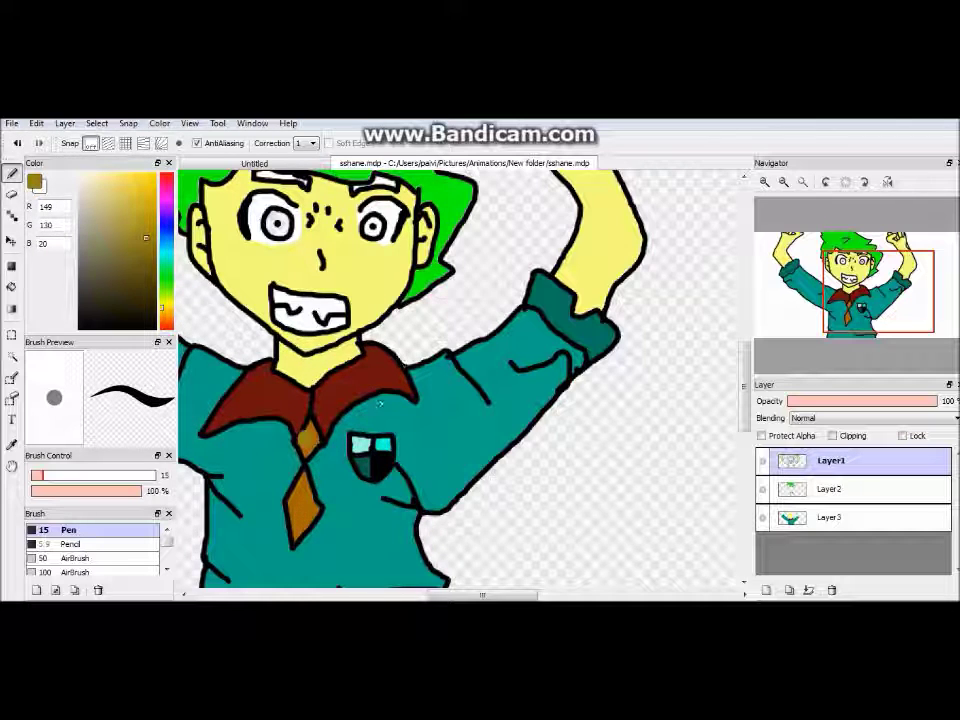
pyautogui.moveTo(146, 255); pyautogui.dragTo(145, 261)
pyautogui.moveTo(165, 308); pyautogui.dragTo(166, 316)
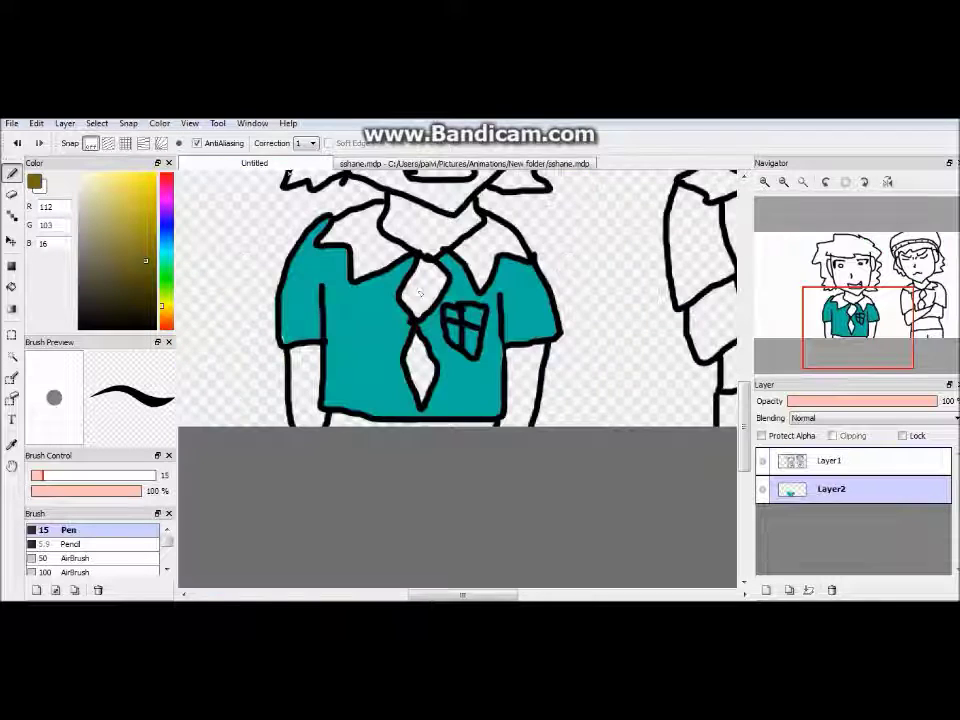
# Test orange-brown and olive shades on the first character's necktie and undo the test strokes
pyautogui.moveTo(165, 306); pyautogui.dragTo(165, 318)
pyautogui.click(141, 252)
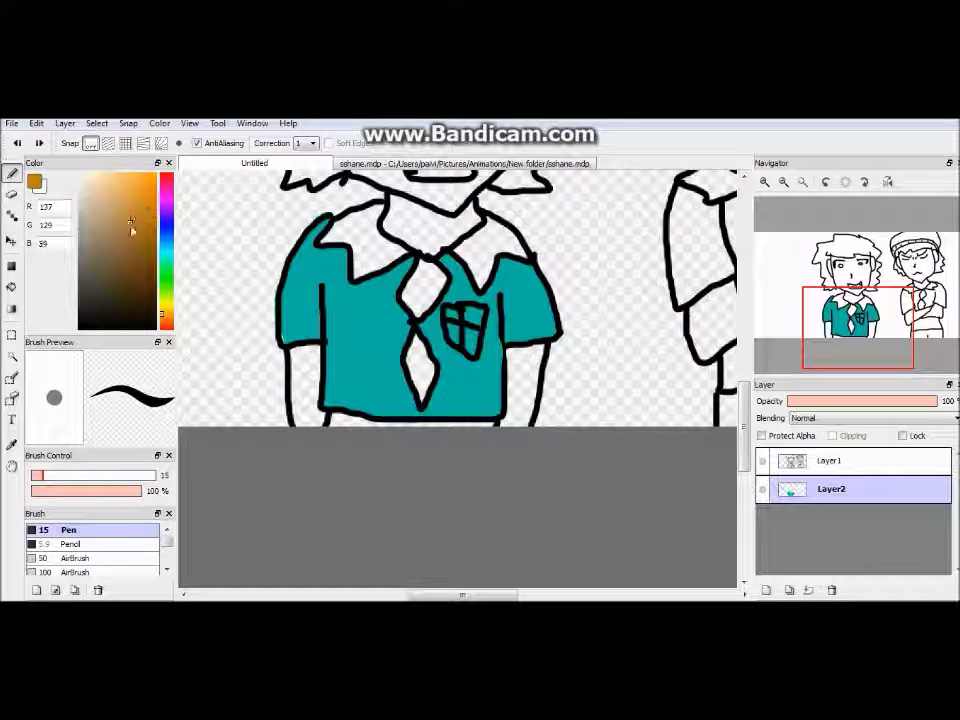
pyautogui.hotkey('ctrl', 'z')
pyautogui.click(165, 313)
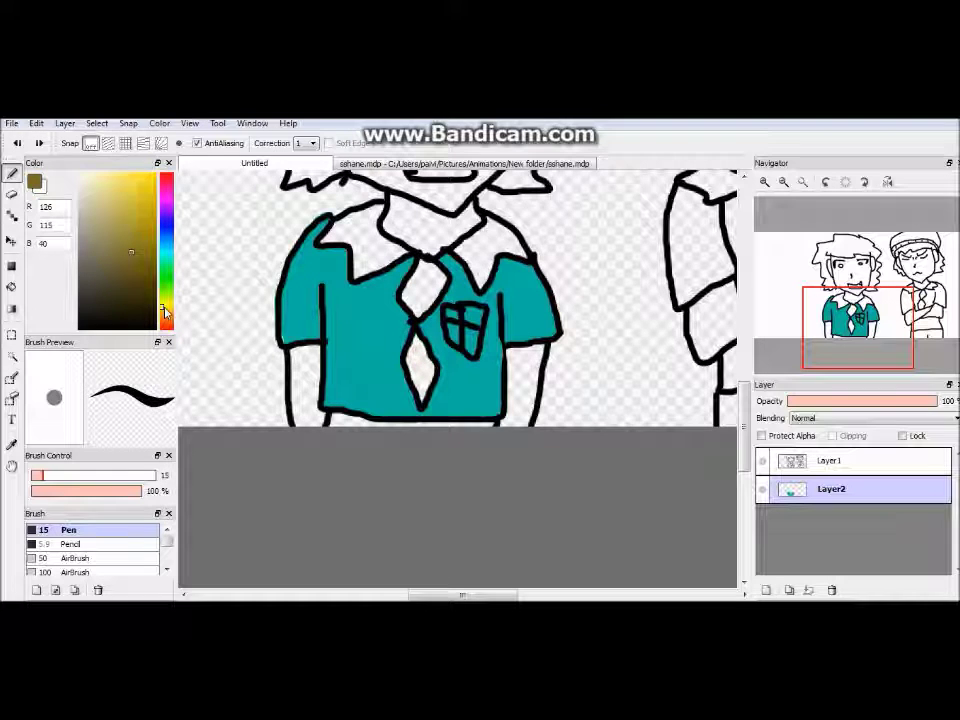
pyautogui.click(138, 243)
pyautogui.moveTo(165, 303); pyautogui.dragTo(165, 299)
pyautogui.click(122, 284)
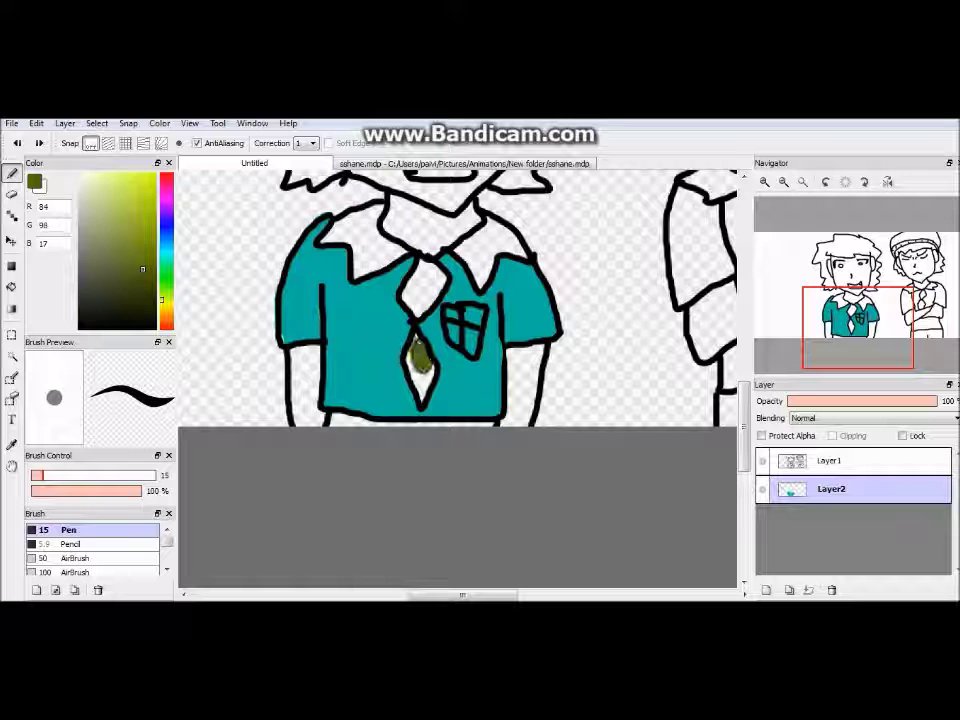
pyautogui.hotkey('ctrl', 'z')
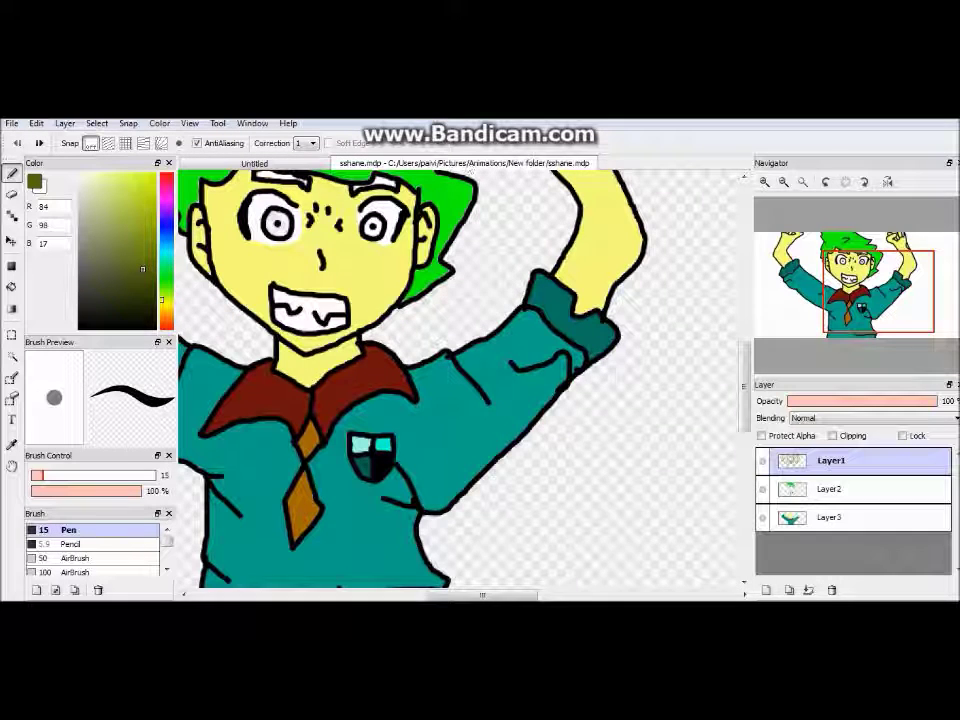
# Set the colour to orange-brown (R 185, G 130, B 33) and paint both parts of the first character's necktie
pyautogui.click(120, 232)
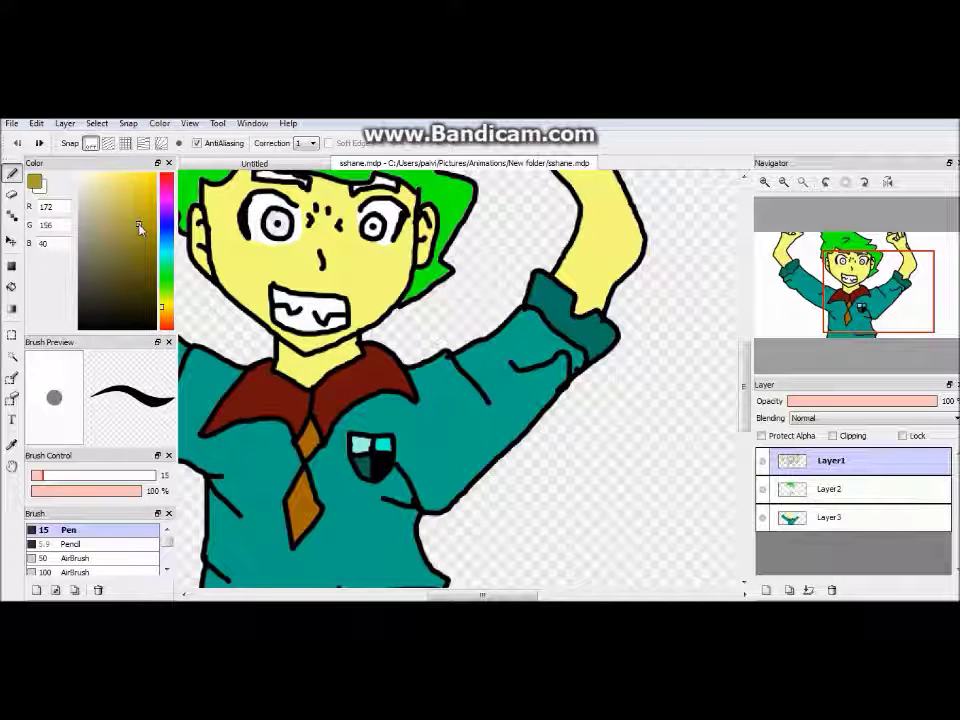
pyautogui.click(144, 248)
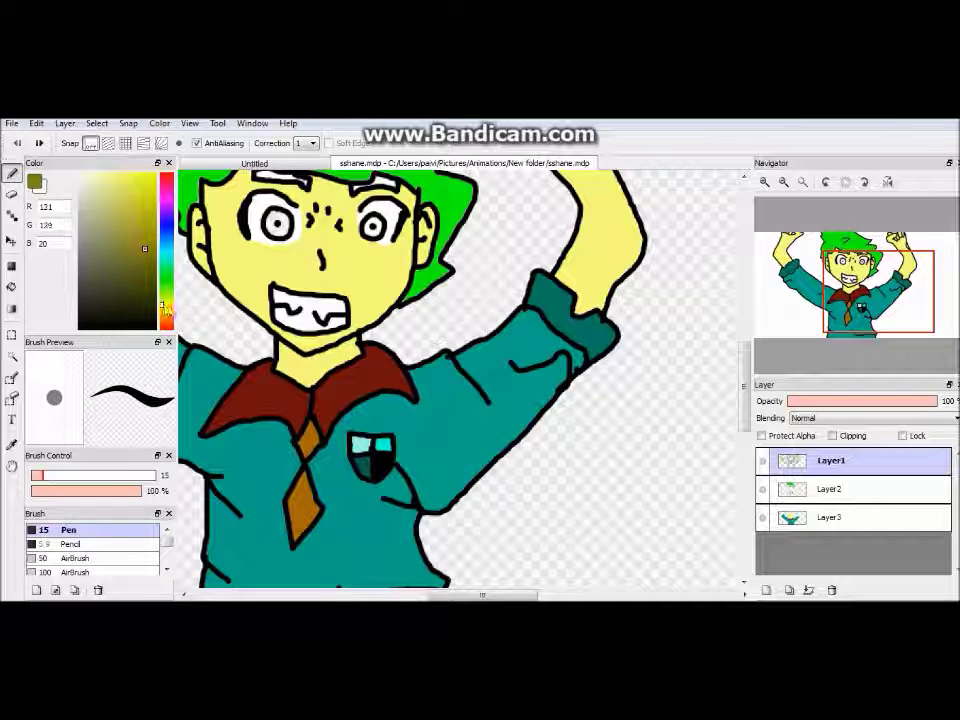
pyautogui.click(160, 300)
pyautogui.click(165, 313)
pyautogui.click(142, 215)
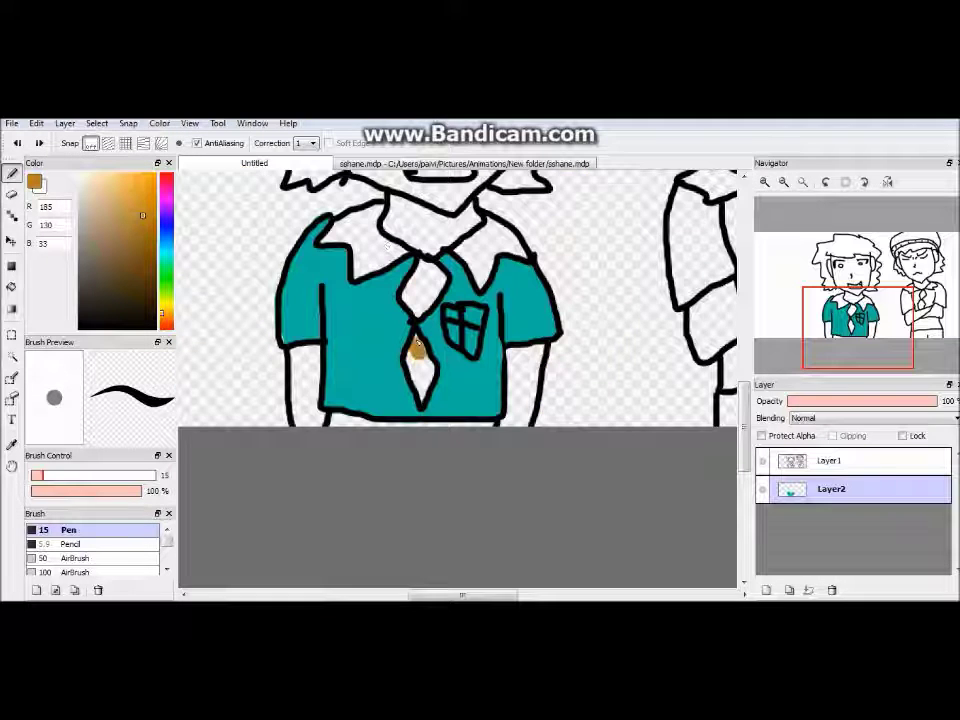
pyautogui.moveTo(417, 343); pyautogui.dragTo(419, 347)
pyautogui.moveTo(415, 285)
pyautogui.mouseDown()
pyautogui.moveTo(429, 274)
pyautogui.moveTo(421, 268)
pyautogui.mouseUp()
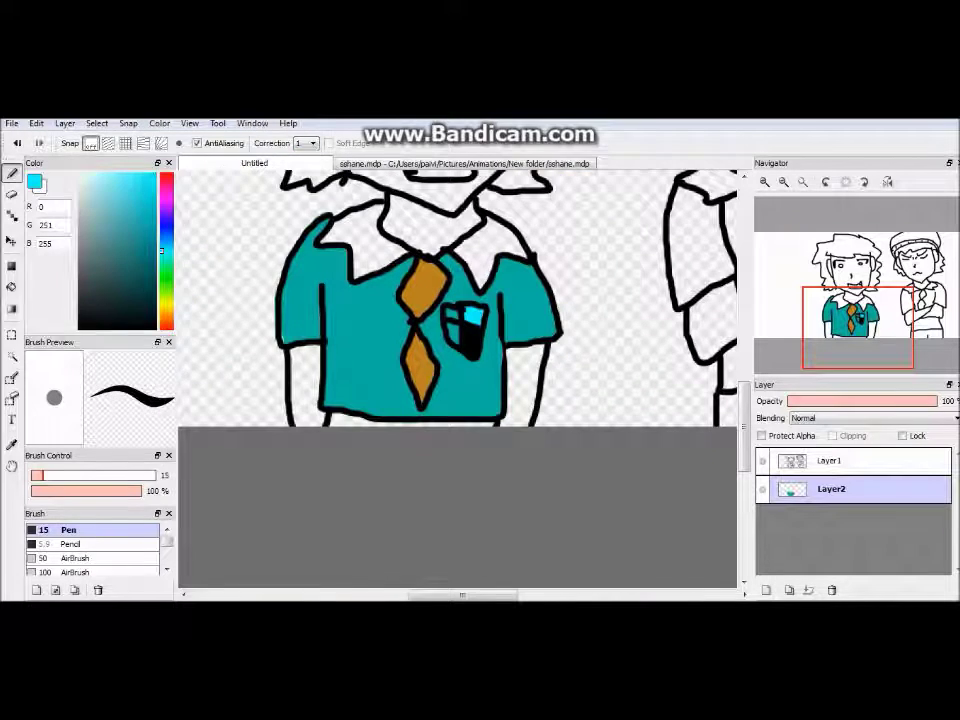
# Colour the badge's upper-left quarter pale blue (R 206, G 228, B 245), using the badge in sshane.mdp as reference
pyautogui.click(90, 183)
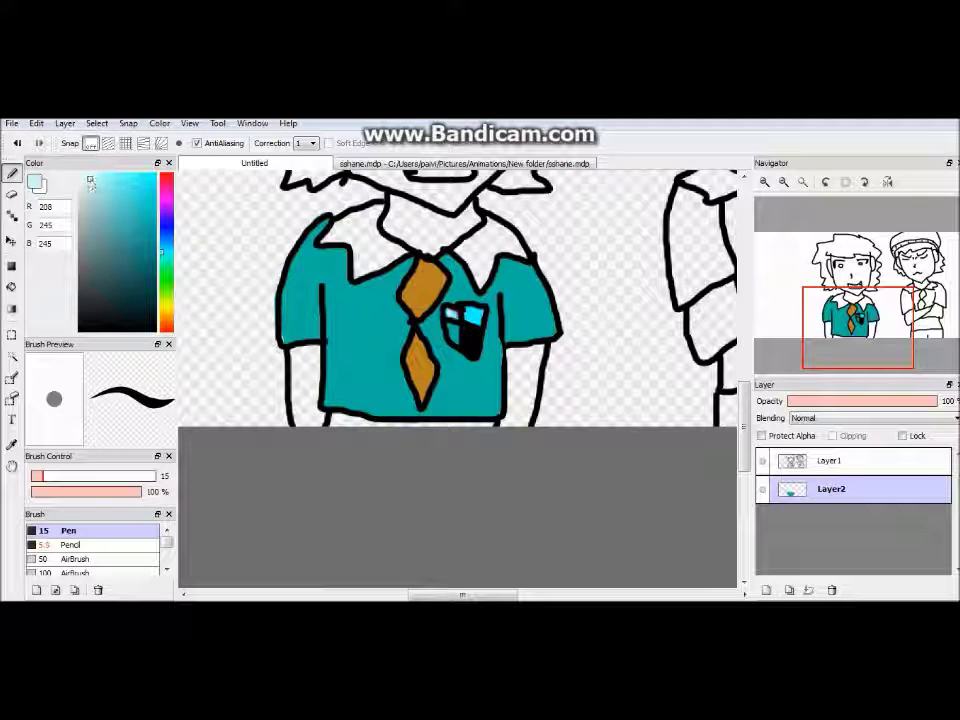
pyautogui.moveTo(166, 251); pyautogui.dragTo(166, 240)
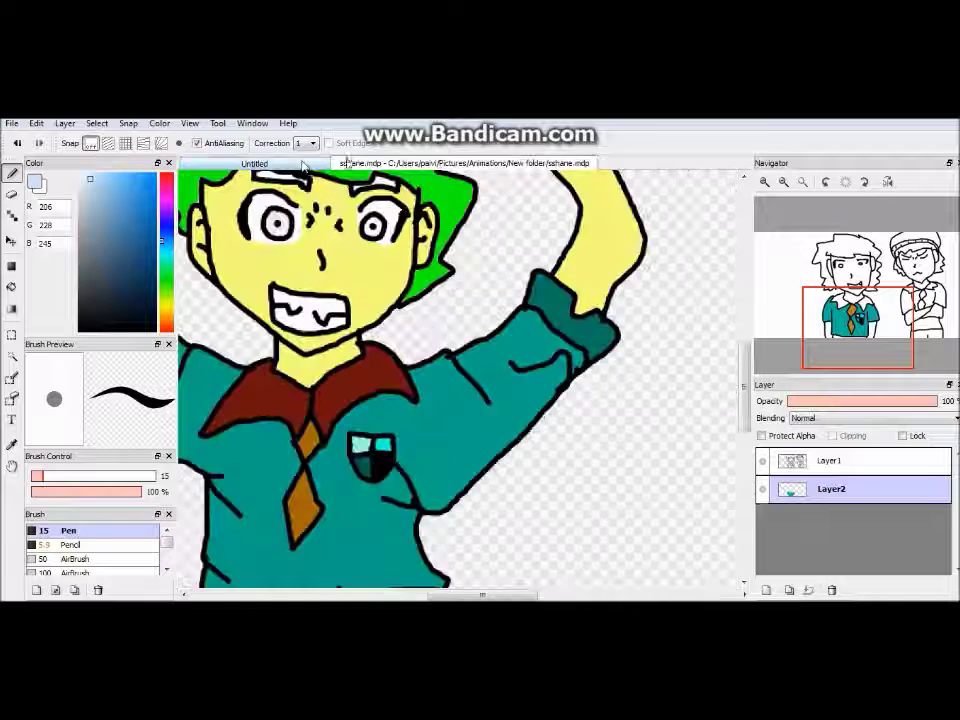
# Set the colour to reddish brown (R 148, G 59, B 33) and start painting the left half of the collar
pyautogui.click(166, 322)
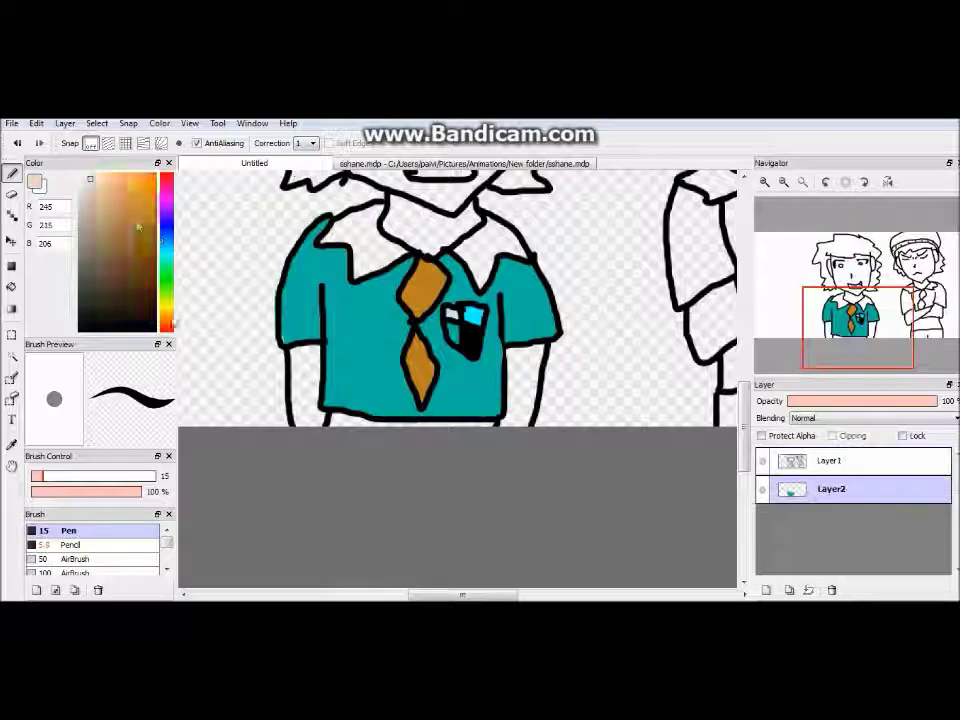
pyautogui.click(139, 240)
pyautogui.moveTo(332, 230); pyautogui.dragTo(362, 226)
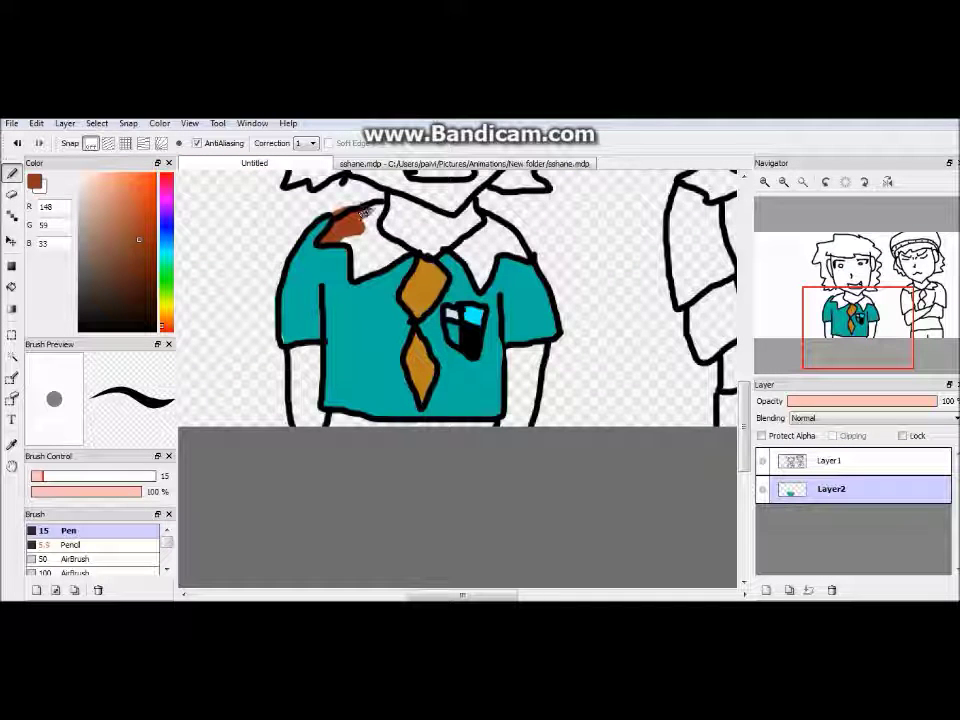
# Redraw the upper outline of the collar's left half in black with the Pencil on Layer1 and erase the old line
pyautogui.click(100, 328)
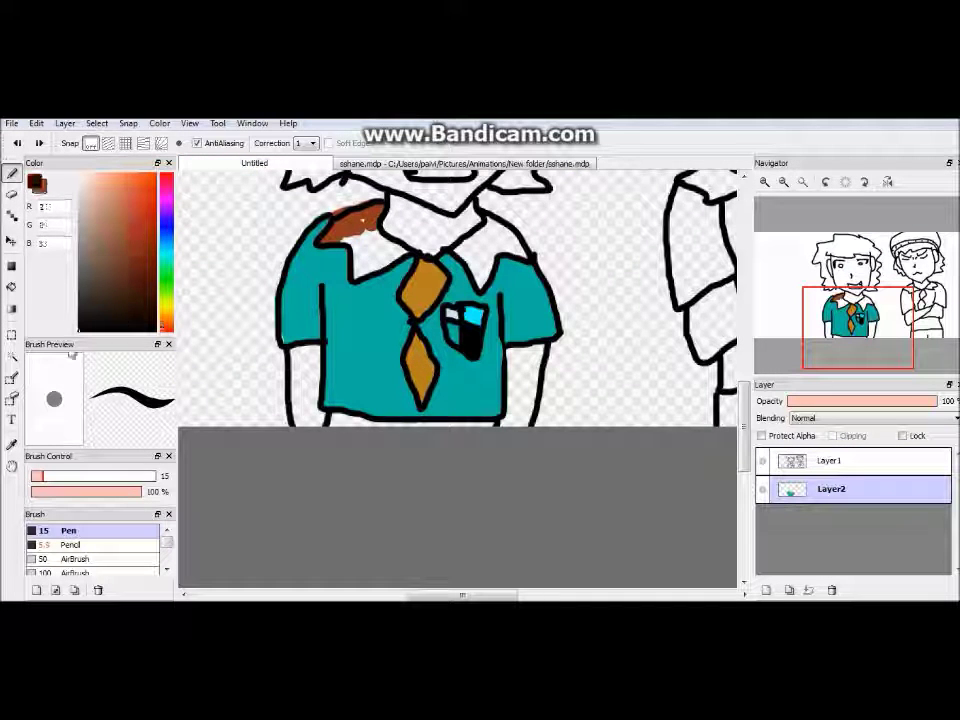
pyautogui.click(70, 545)
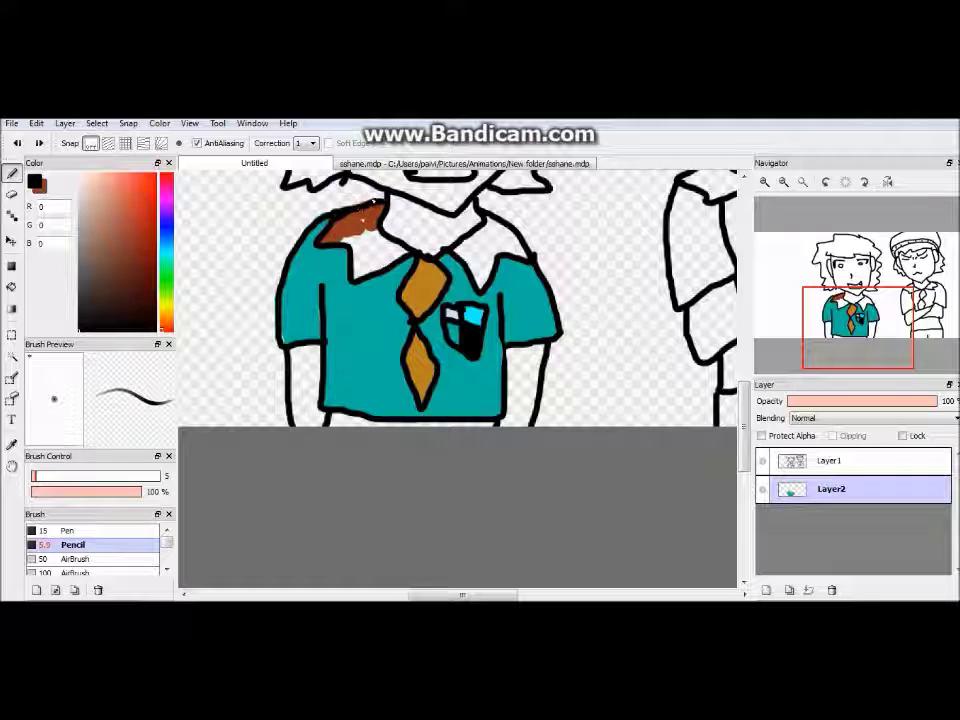
pyautogui.click(12, 193)
pyautogui.click(830, 460)
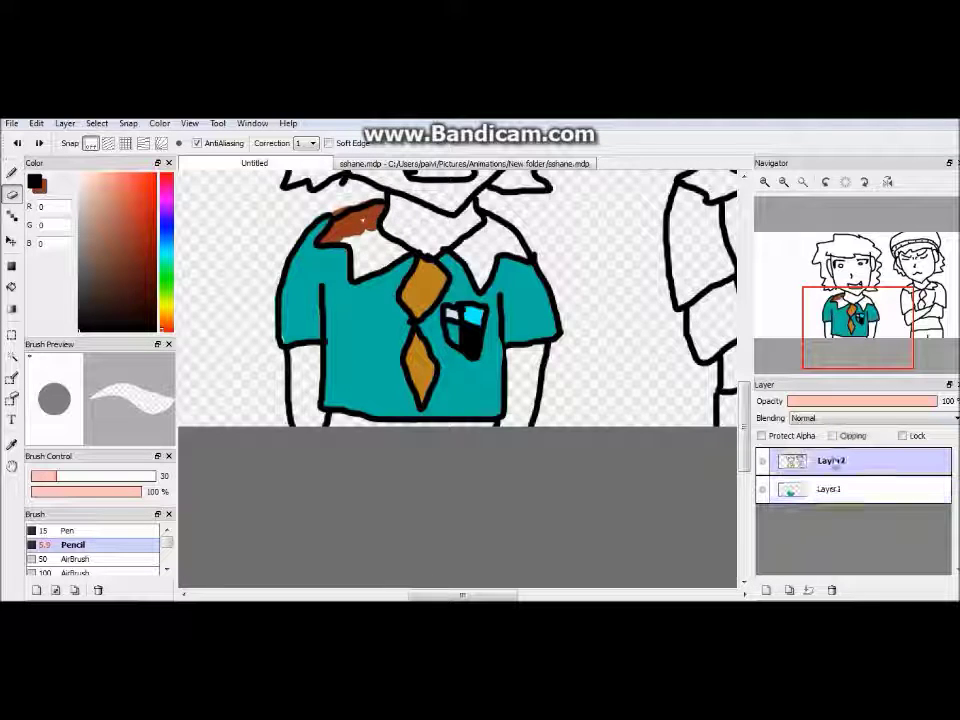
pyautogui.press('b')
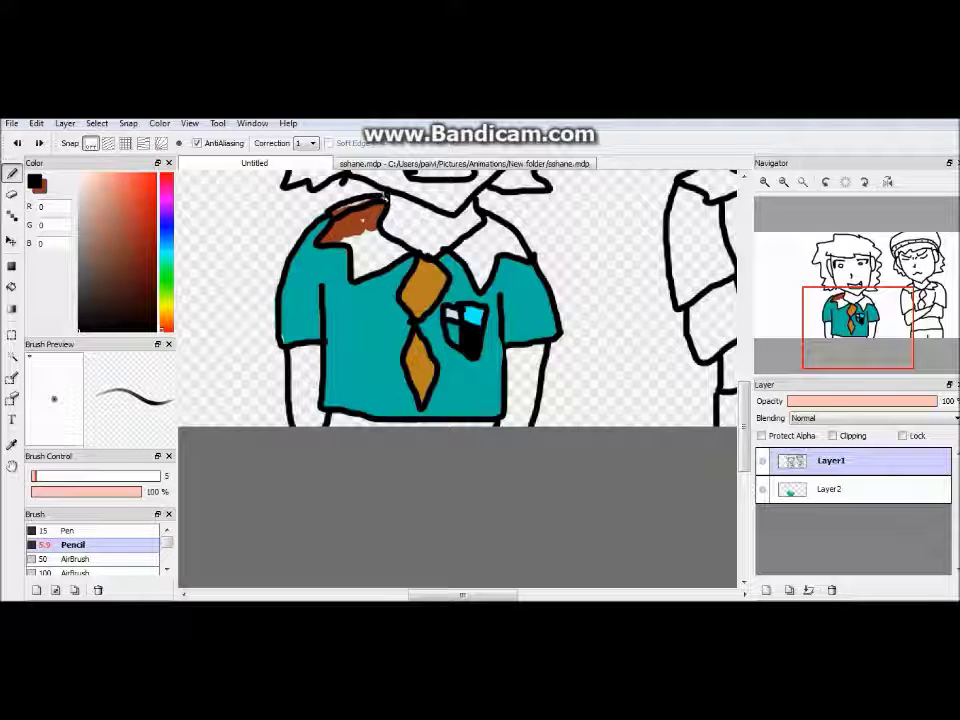
pyautogui.press('e')
pyautogui.moveTo(338, 208); pyautogui.dragTo(345, 214)
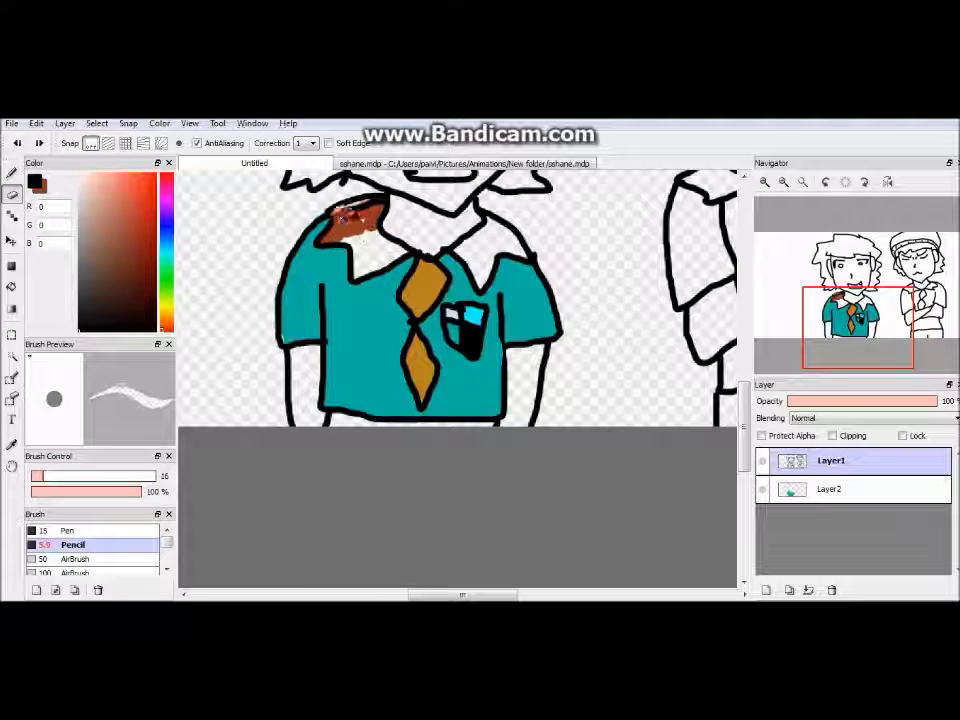
# Return to reddish brown (R 148, G 59, B 33) on Layer2 and finish painting the collar's left half
pyautogui.click(830, 489)
pyautogui.click(43, 189)
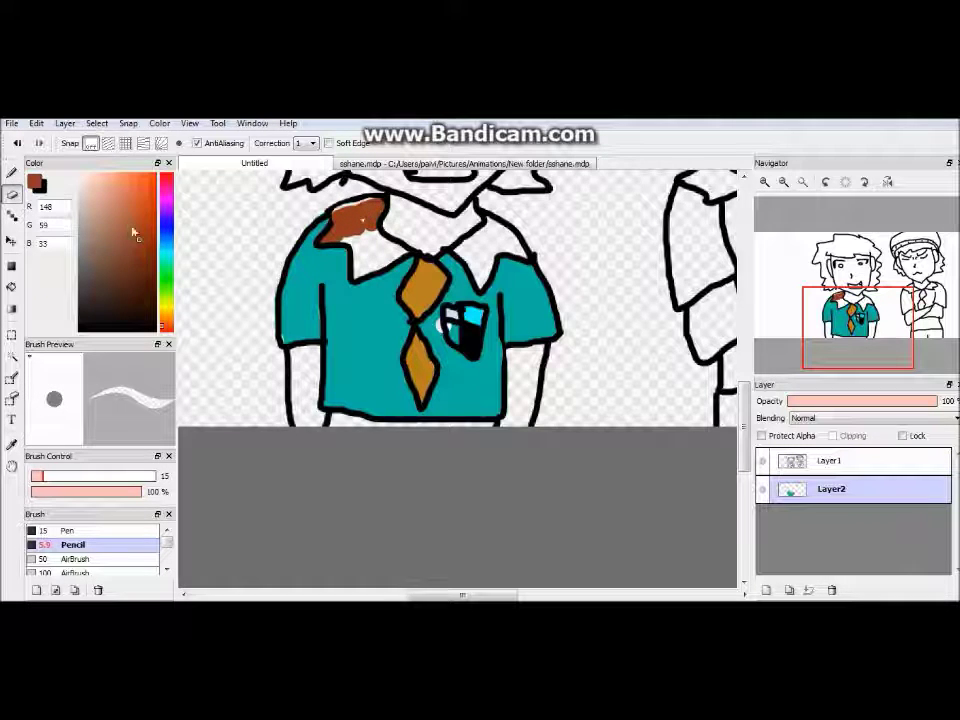
pyautogui.press('b')
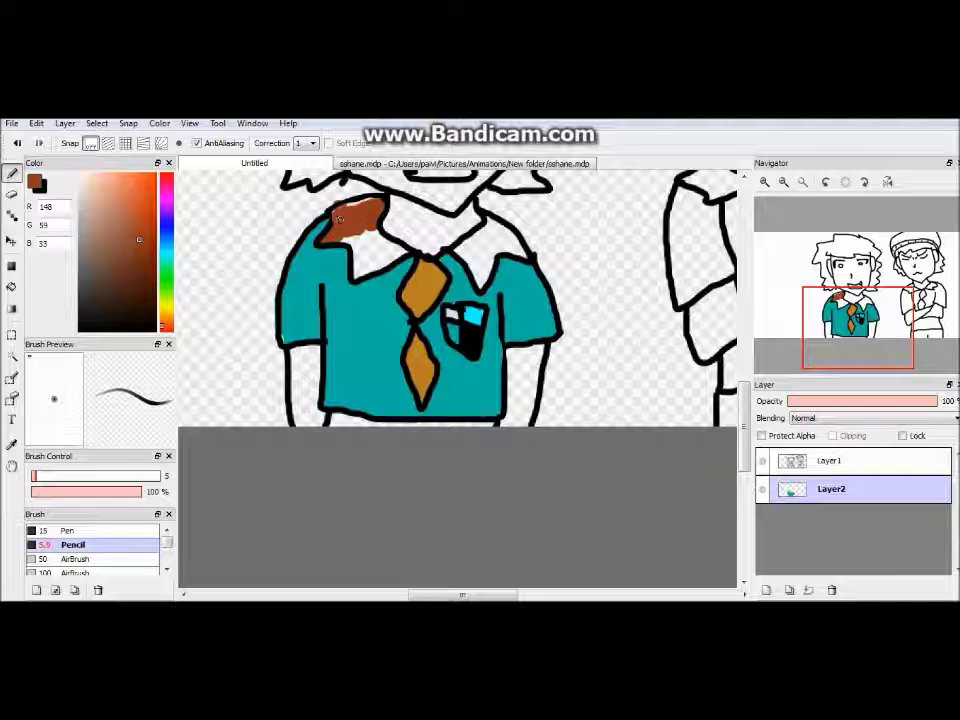
pyautogui.press('p')
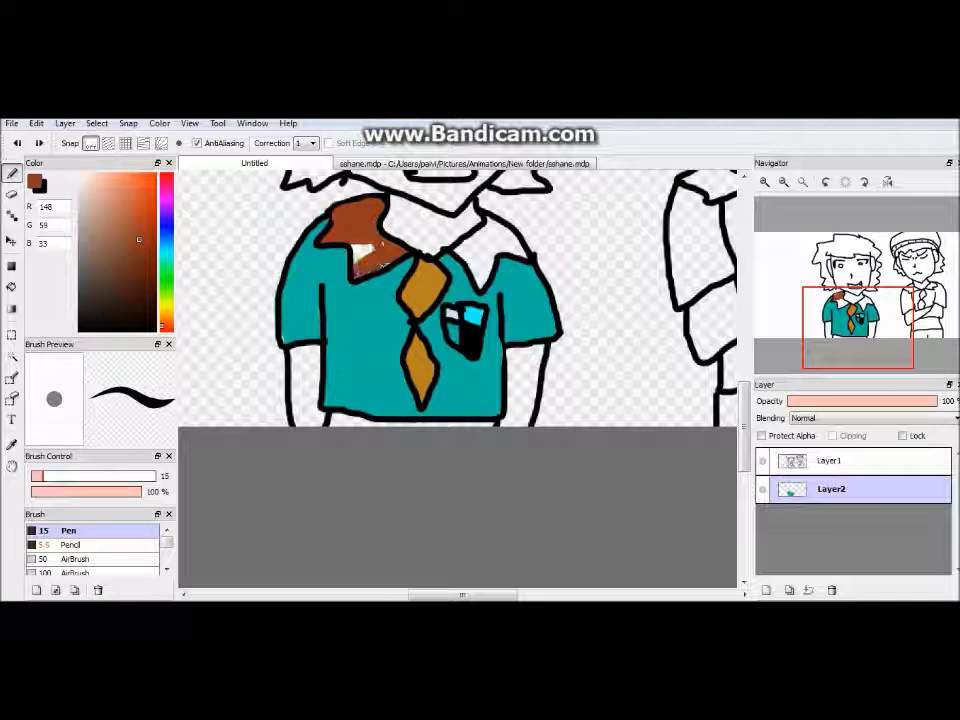
# Paint the right half of the first character's collar reddish brown up to its outline, correcting misplaced strokes
pyautogui.moveTo(468, 268); pyautogui.dragTo(492, 234)
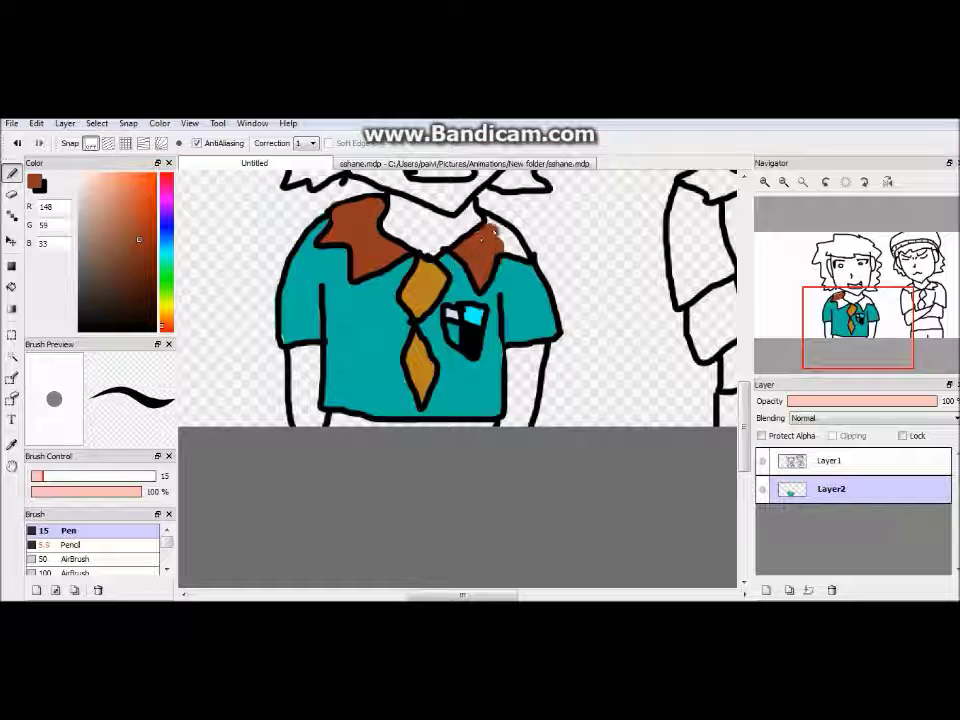
pyautogui.press('e')
pyautogui.moveTo(553, 253)
pyautogui.mouseDown()
pyautogui.moveTo(480, 230)
pyautogui.moveTo(478, 246)
pyautogui.moveTo(492, 242)
pyautogui.mouseUp()
pyautogui.press('p')
pyautogui.hotkey('ctrl', 'z')
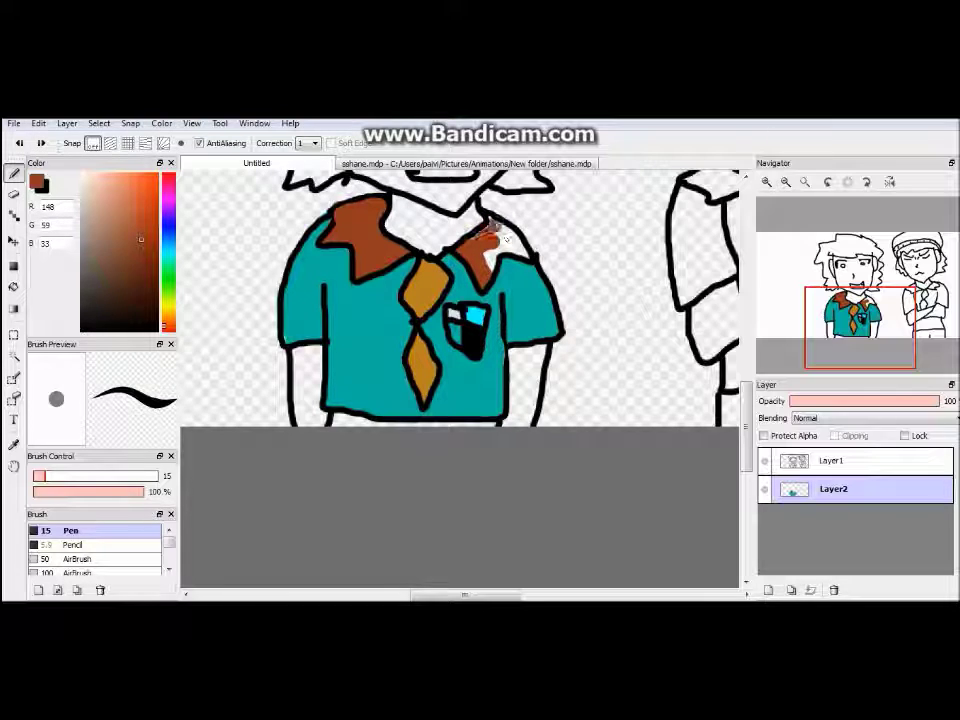
pyautogui.click(885, 325)
pyautogui.moveTo(885, 325); pyautogui.dragTo(868, 308)
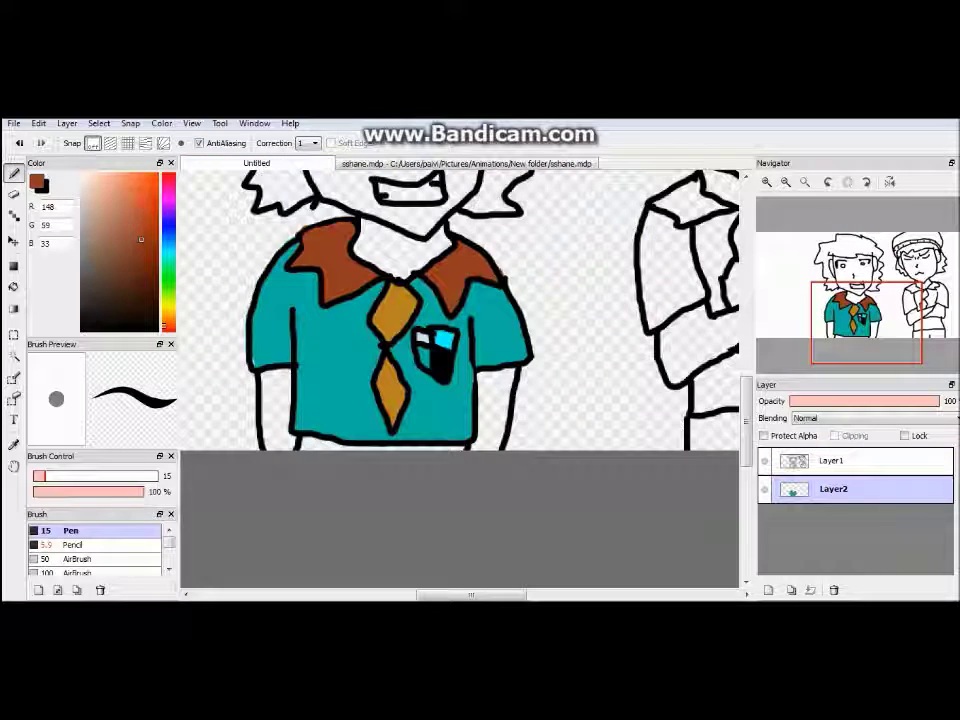
pyautogui.click(14, 123)
pyautogui.moveTo(113, 195)
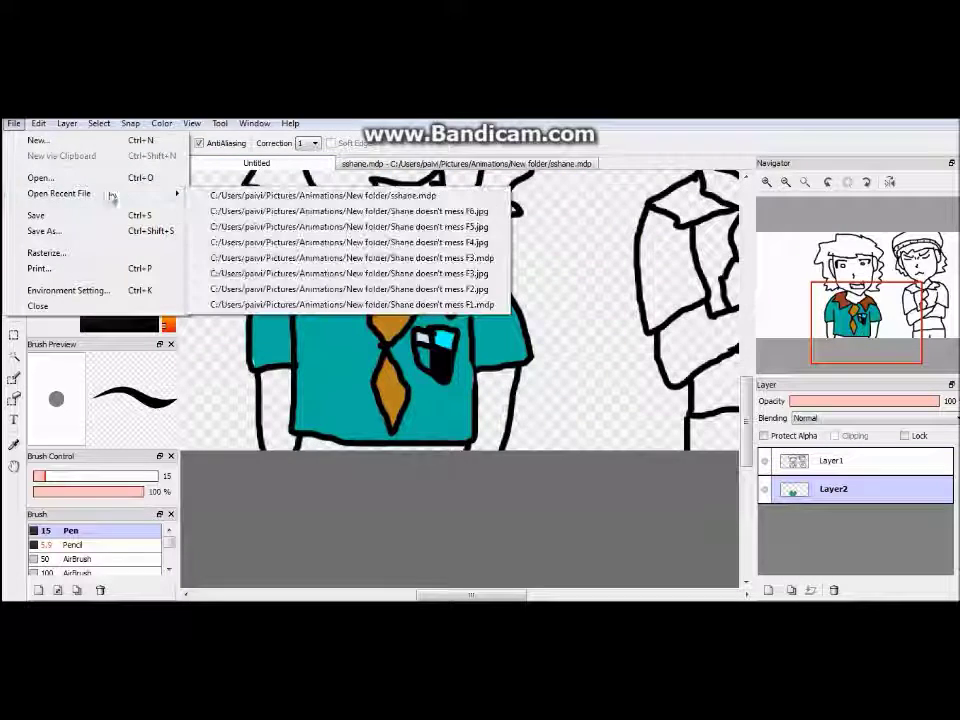
pyautogui.click(40, 177)
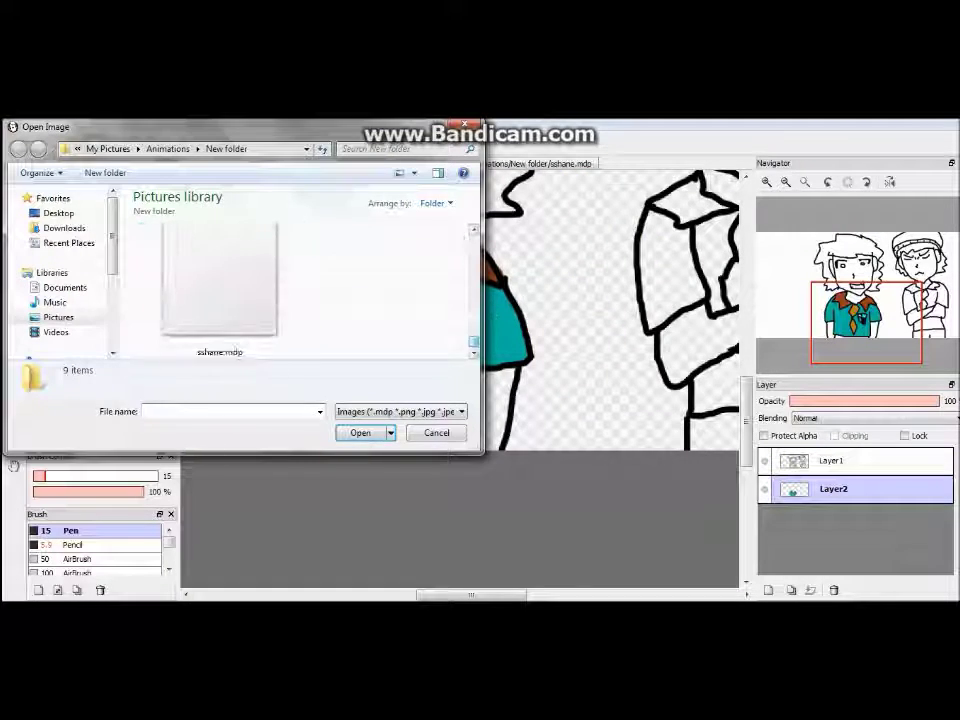
pyautogui.press('Escape')
# Paint the first character's trousers blue (R 33, G 86, B 148) and fill the face, neck and arms pale yellow (R 255, G 243, B 198)
pyautogui.click(141, 240)
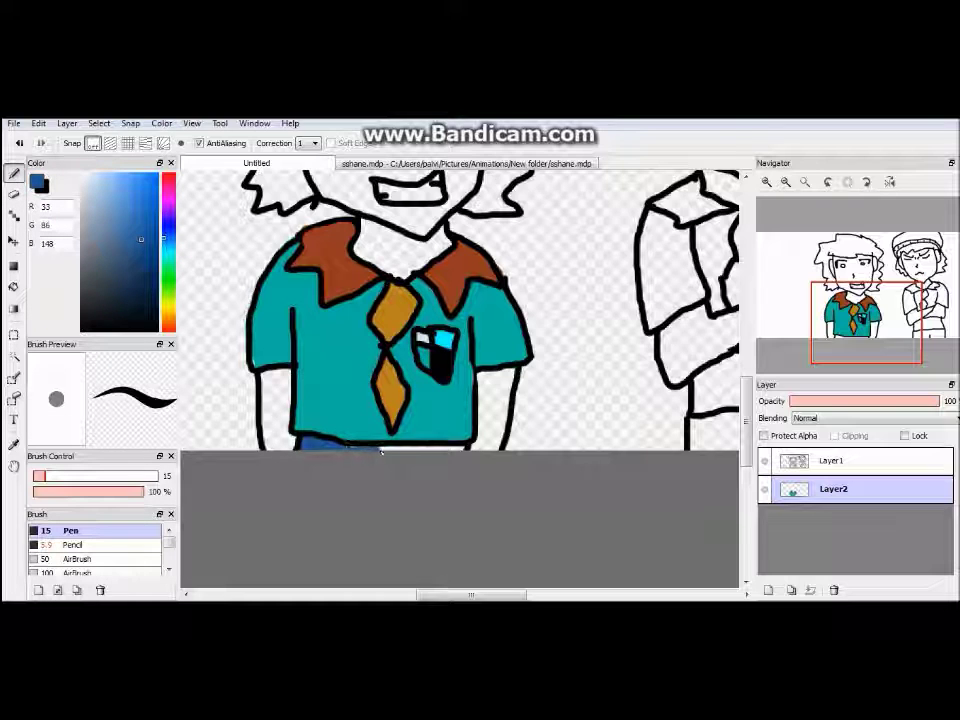
pyautogui.click(168, 310)
pyautogui.click(124, 214)
pyautogui.click(103, 177)
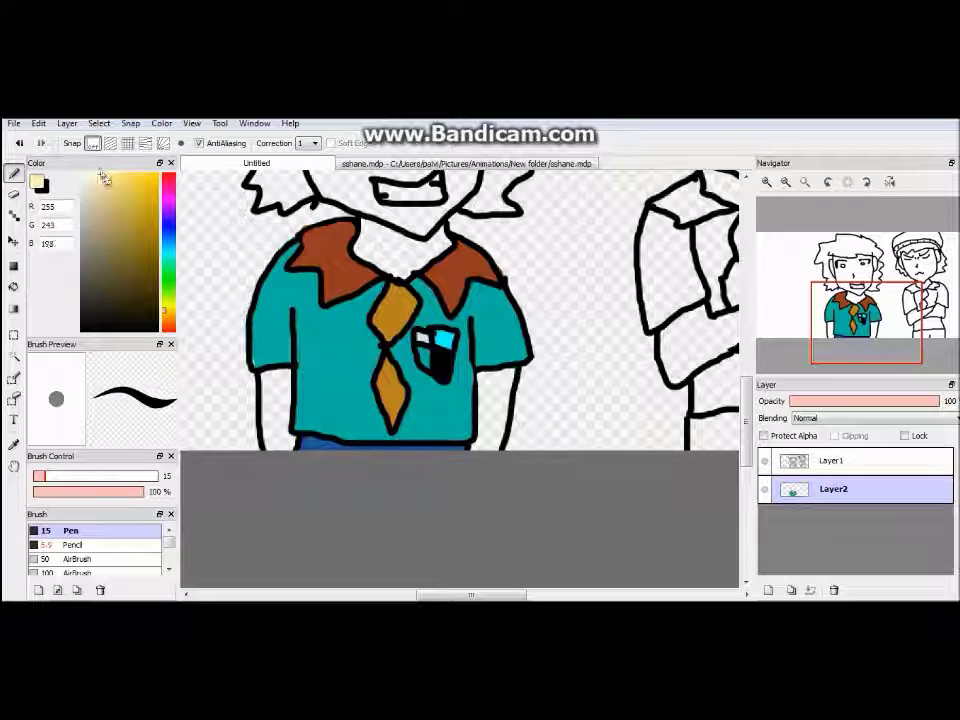
pyautogui.click(14, 287)
pyautogui.scroll(4, 386, 244)
pyautogui.scroll(1, 460, 380)
# Set the colour to white (R 255, G 255, B 255) and paint the white of the first character's left-hand eye
pyautogui.click(84, 175)
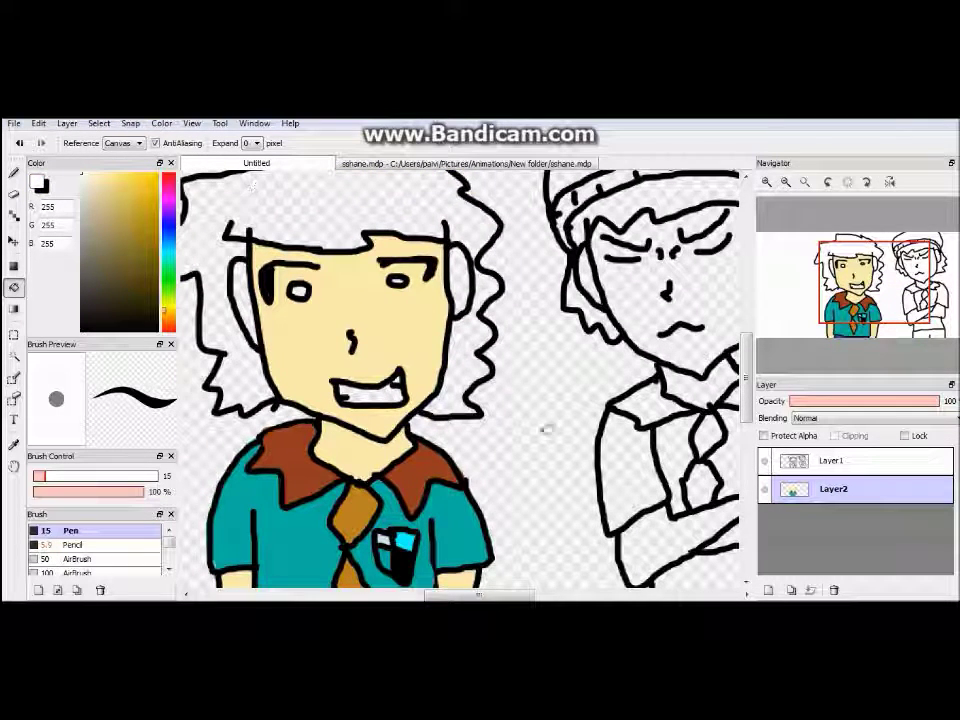
pyautogui.click(624, 282)
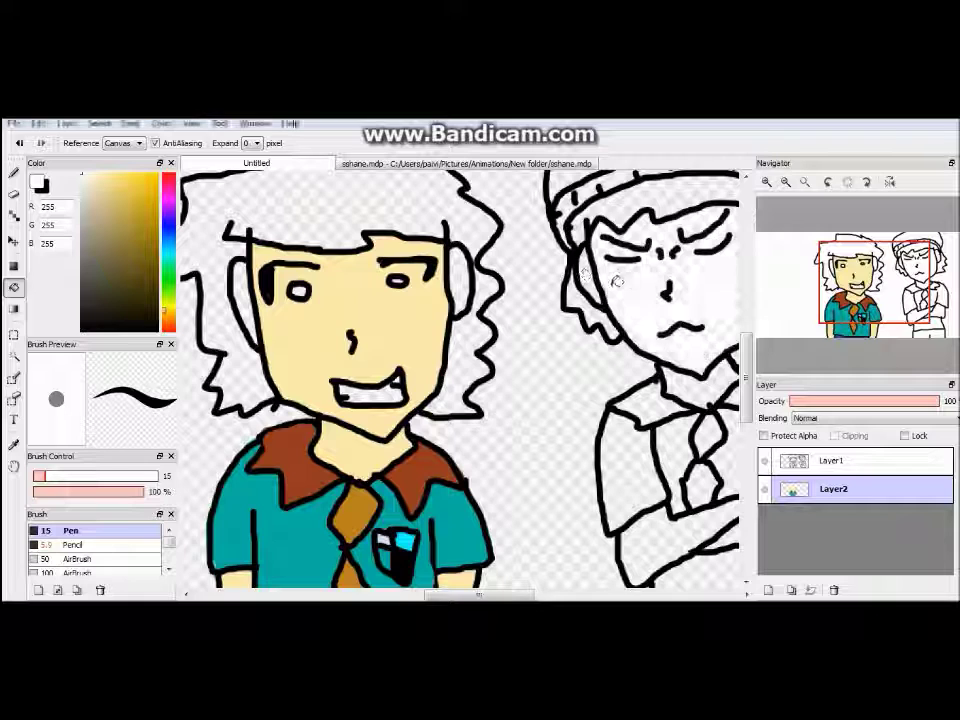
pyautogui.hotkey('ctrl', 'z')
pyautogui.press('b')
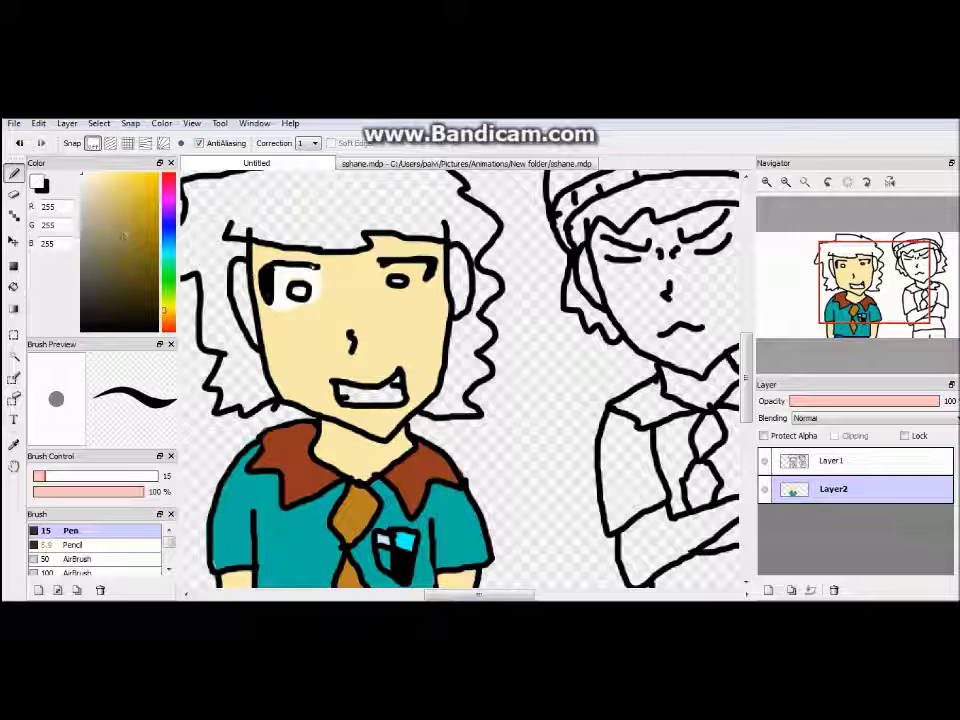
# Trim the right-hand eye's line art with the Eraser on Layer1 and paint the eye white on Layer2
pyautogui.click(833, 460)
pyautogui.click(14, 193)
pyautogui.moveTo(380, 260); pyautogui.dragTo(437, 265)
pyautogui.click(14, 172)
pyautogui.click(833, 489)
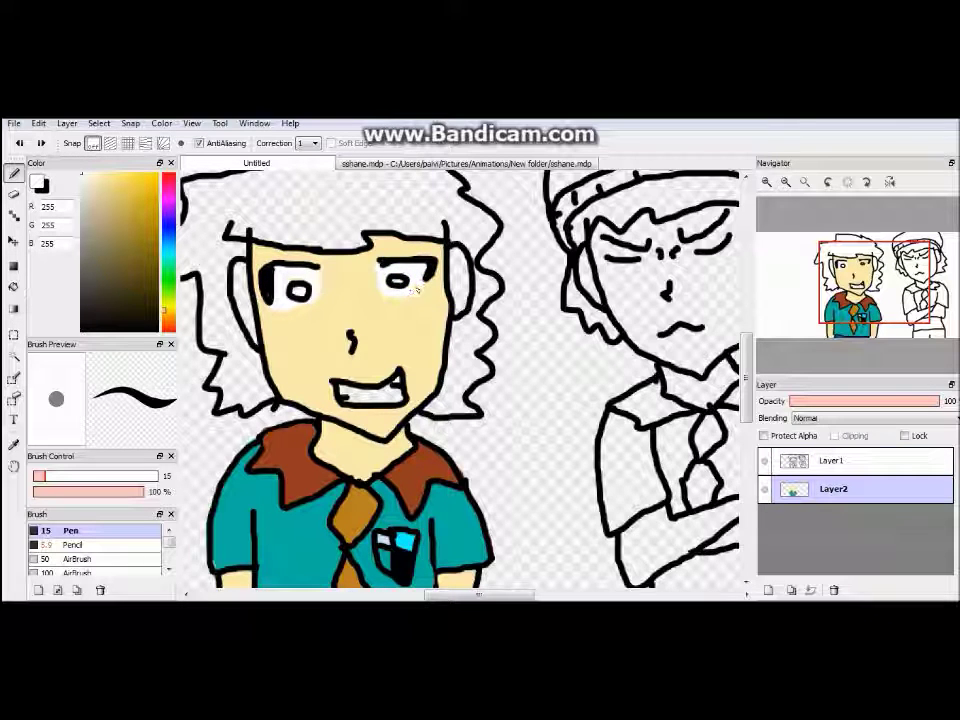
# Try out different hair colours with a test stroke on the first character's hair and undo it
pyautogui.moveTo(400, 380); pyautogui.dragTo(465, 330)
pyautogui.click(141, 226)
pyautogui.click(139, 224)
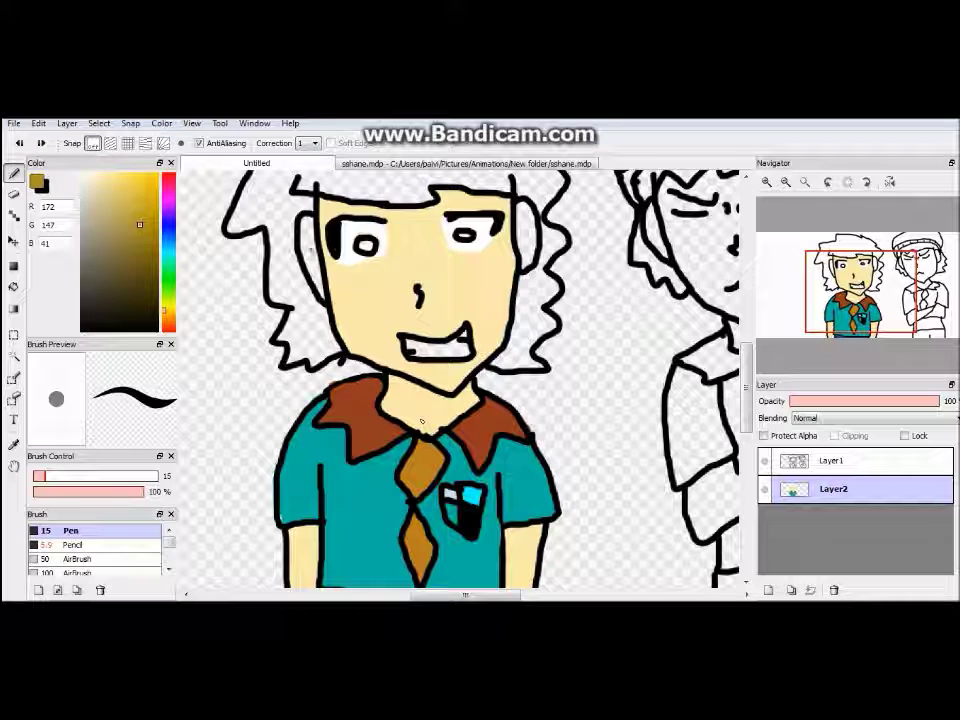
pyautogui.click(141, 181)
pyautogui.moveTo(168, 200); pyautogui.dragTo(168, 325)
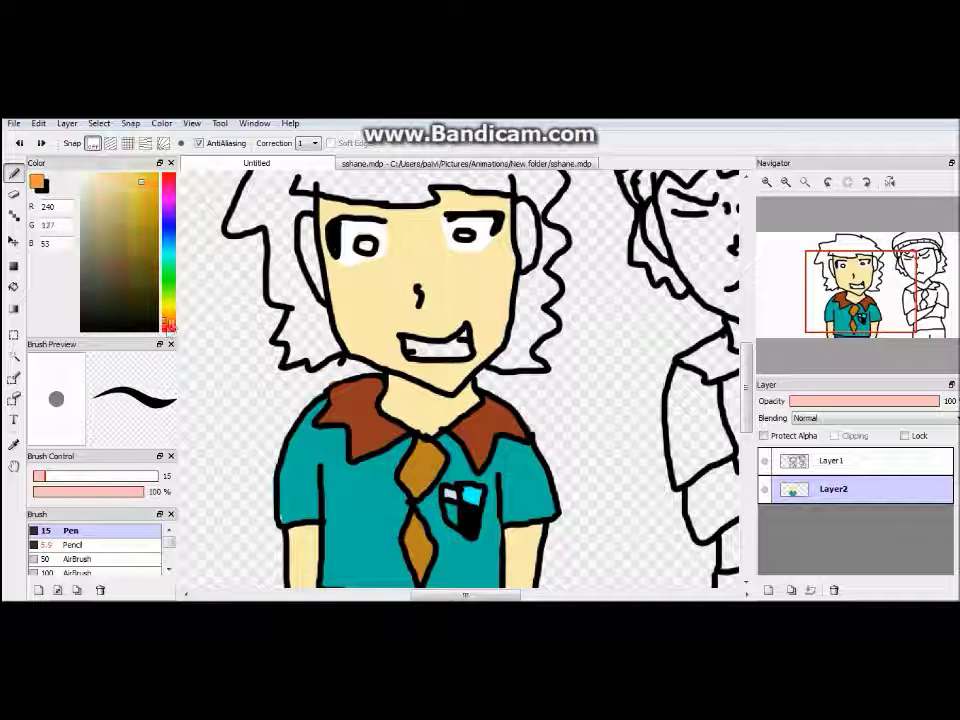
pyautogui.moveTo(168, 180)
pyautogui.mouseDown()
pyautogui.moveTo(168, 290)
pyautogui.moveTo(168, 178)
pyautogui.moveTo(166, 228)
pyautogui.mouseUp()
pyautogui.moveTo(277, 248); pyautogui.dragTo(292, 298)
pyautogui.hotkey('ctrl', 'z')
# Set the colour to grey-brown (R 117, G 101, B 101) and start painting the outer left tip of the first character's hair
pyautogui.click(101, 199)
pyautogui.moveTo(167, 240); pyautogui.dragTo(168, 322)
pyautogui.moveTo(122, 255)
pyautogui.mouseDown()
pyautogui.moveTo(122, 190)
pyautogui.moveTo(133, 172)
pyautogui.moveTo(89, 259)
pyautogui.mouseUp()
pyautogui.moveTo(252, 200); pyautogui.dragTo(230, 229)
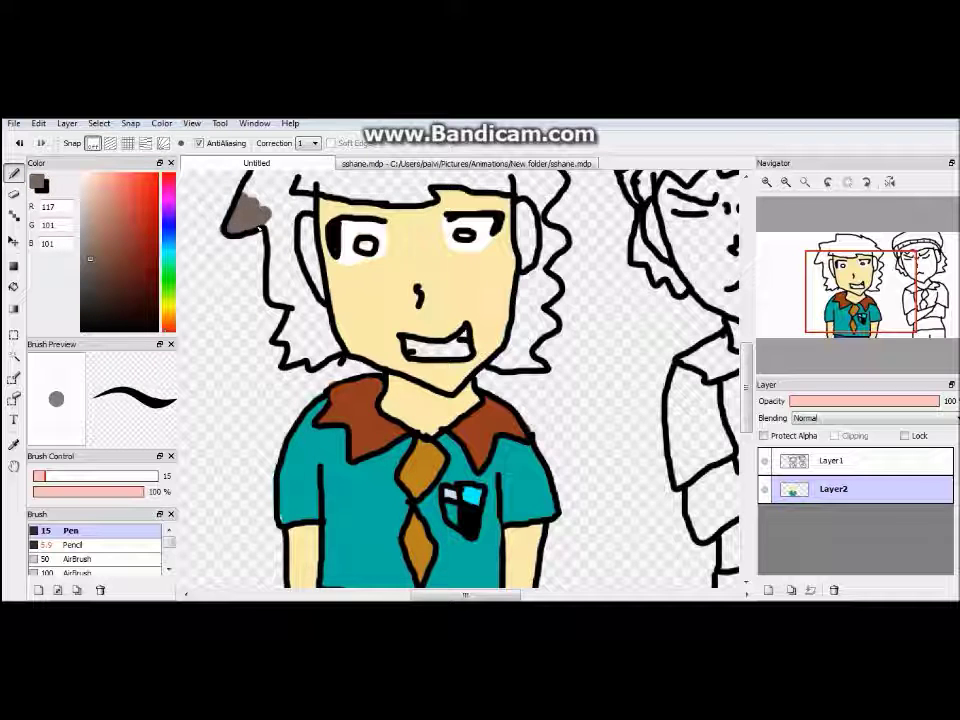
# Try filling the first character's hair with grey-brown using the Bucket tool and undo the fill
pyautogui.press('g')
pyautogui.click(280, 205)
pyautogui.press('b')
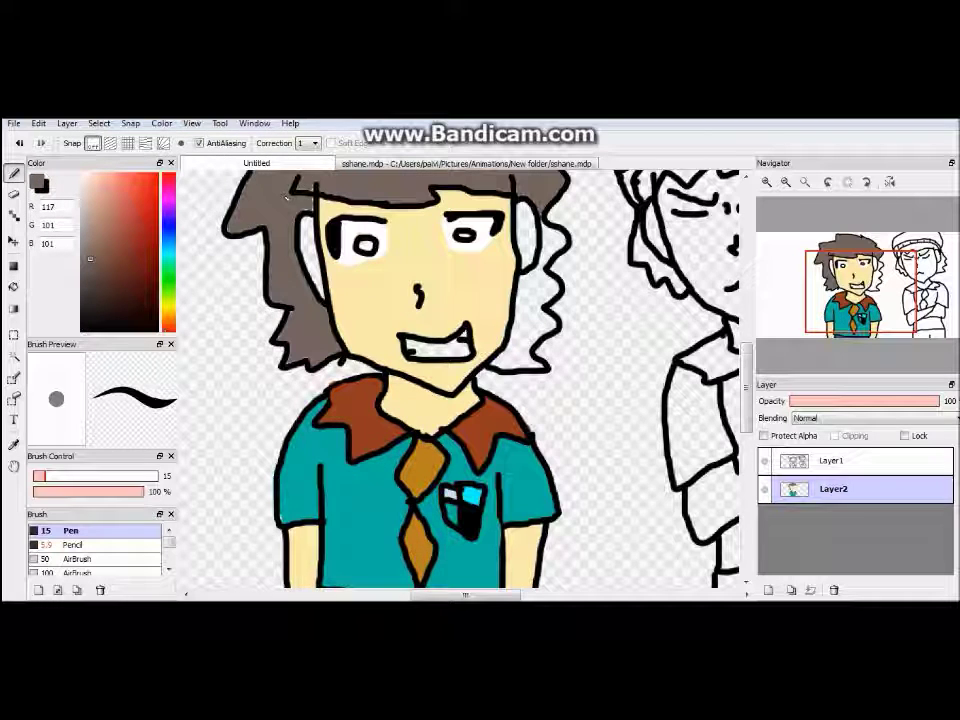
pyautogui.hotkey('ctrl', 'z')
# Paint grey-brown along the edges of the first character's fringe and crown, and fill the area inside
pyautogui.scroll(3, 400, 380)
pyautogui.moveTo(279, 305)
pyautogui.mouseDown()
pyautogui.moveTo(321, 347)
pyautogui.moveTo(360, 321)
pyautogui.moveTo(450, 326)
pyautogui.moveTo(506, 305)
pyautogui.moveTo(430, 314)
pyautogui.moveTo(442, 340)
pyautogui.mouseUp()
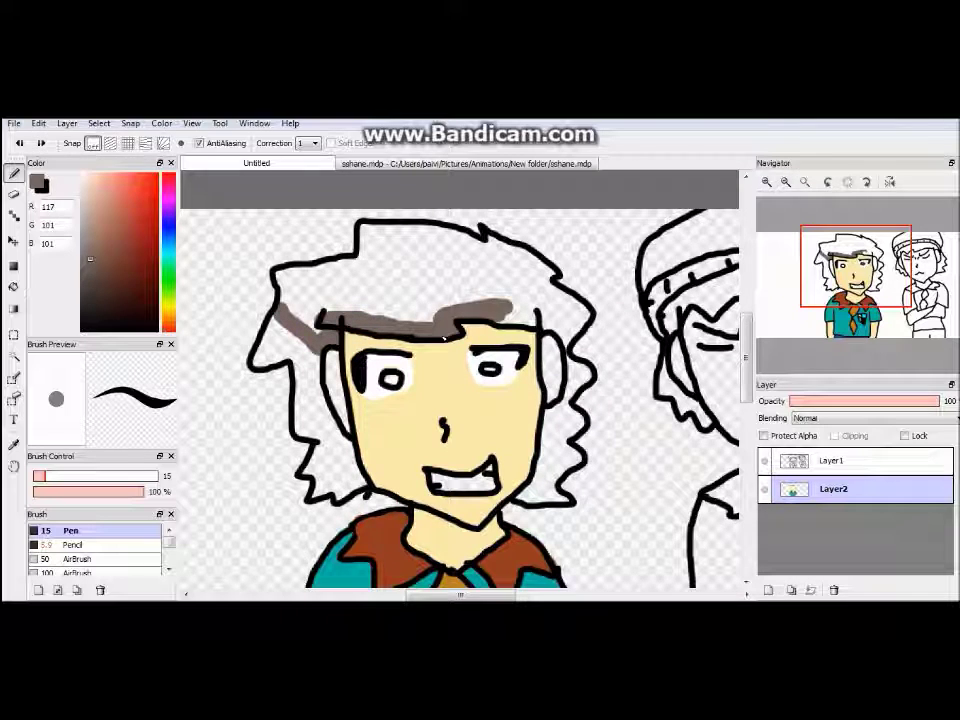
pyautogui.moveTo(512, 310); pyautogui.dragTo(566, 336)
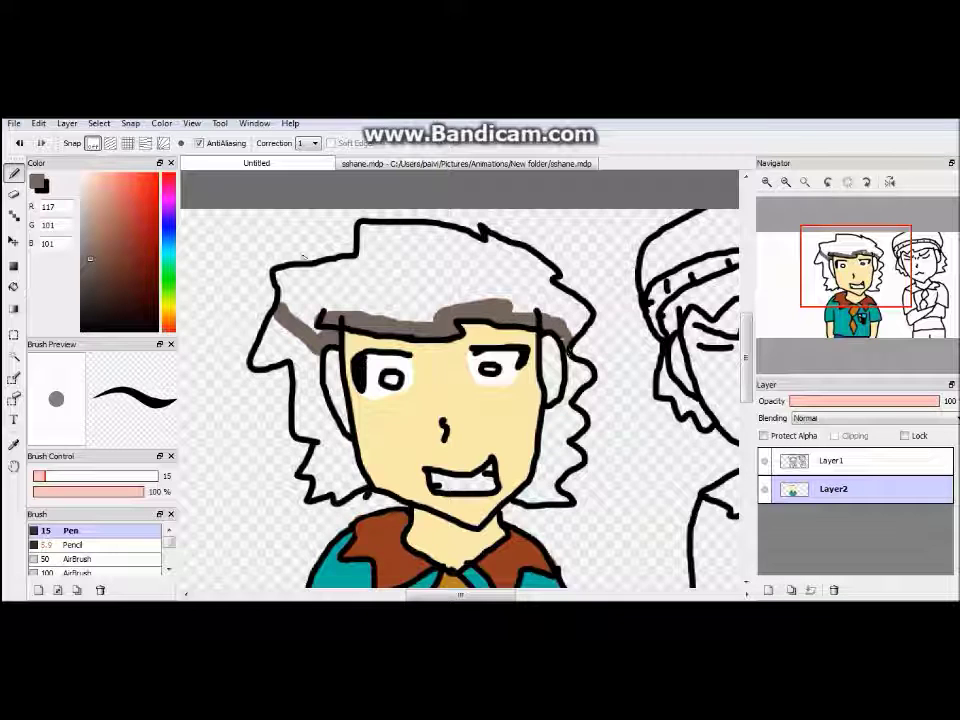
pyautogui.moveTo(286, 292)
pyautogui.mouseDown()
pyautogui.moveTo(344, 268)
pyautogui.moveTo(366, 232)
pyautogui.moveTo(416, 234)
pyautogui.moveTo(551, 276)
pyautogui.moveTo(542, 268)
pyautogui.moveTo(557, 297)
pyautogui.moveTo(586, 292)
pyautogui.moveTo(563, 297)
pyautogui.moveTo(575, 338)
pyautogui.mouseUp()
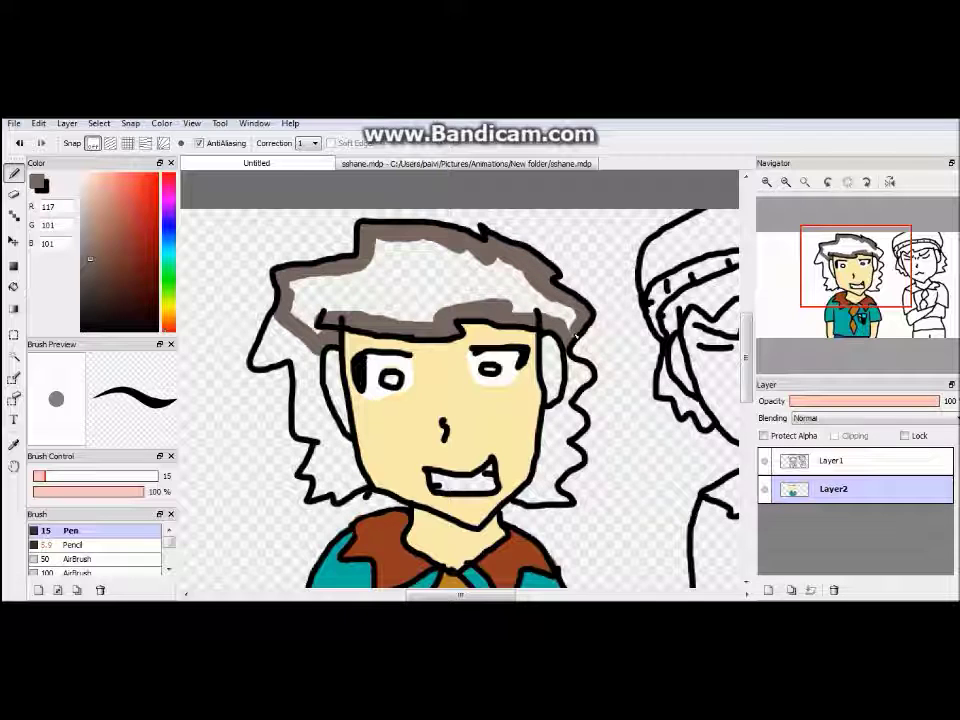
pyautogui.click(420, 265)
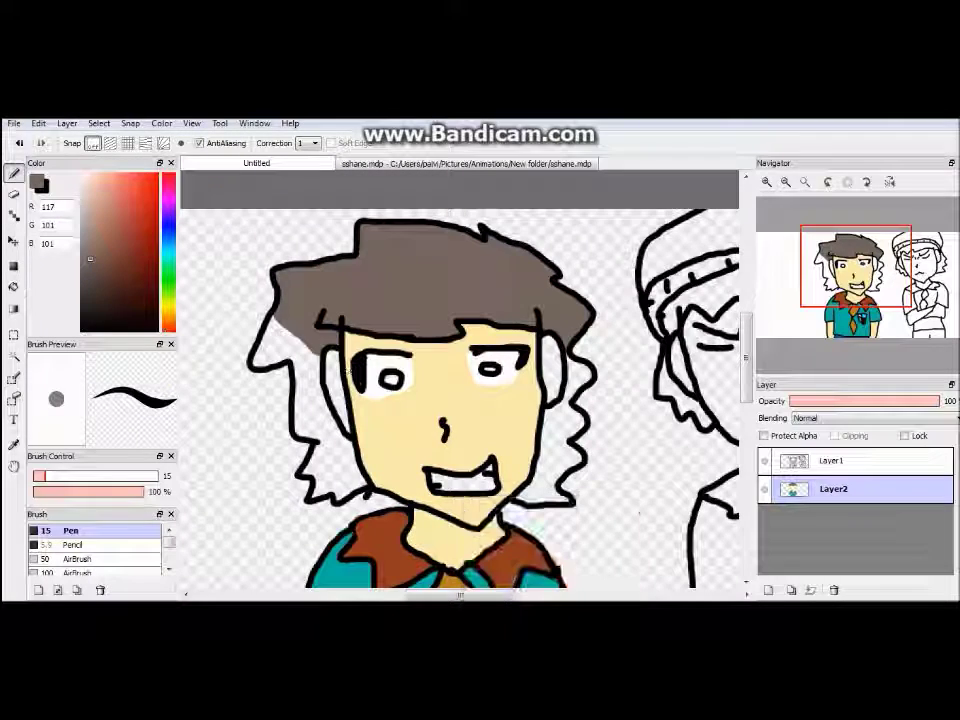
# Paint the side locks on both sides of the first character's face grey-brown
pyautogui.click(285, 348)
pyautogui.moveTo(265, 352)
pyautogui.mouseDown()
pyautogui.moveTo(300, 353)
pyautogui.moveTo(323, 403)
pyautogui.moveTo(308, 431)
pyautogui.moveTo(322, 403)
pyautogui.moveTo(352, 484)
pyautogui.moveTo(343, 489)
pyautogui.moveTo(328, 437)
pyautogui.moveTo(335, 470)
pyautogui.mouseUp()
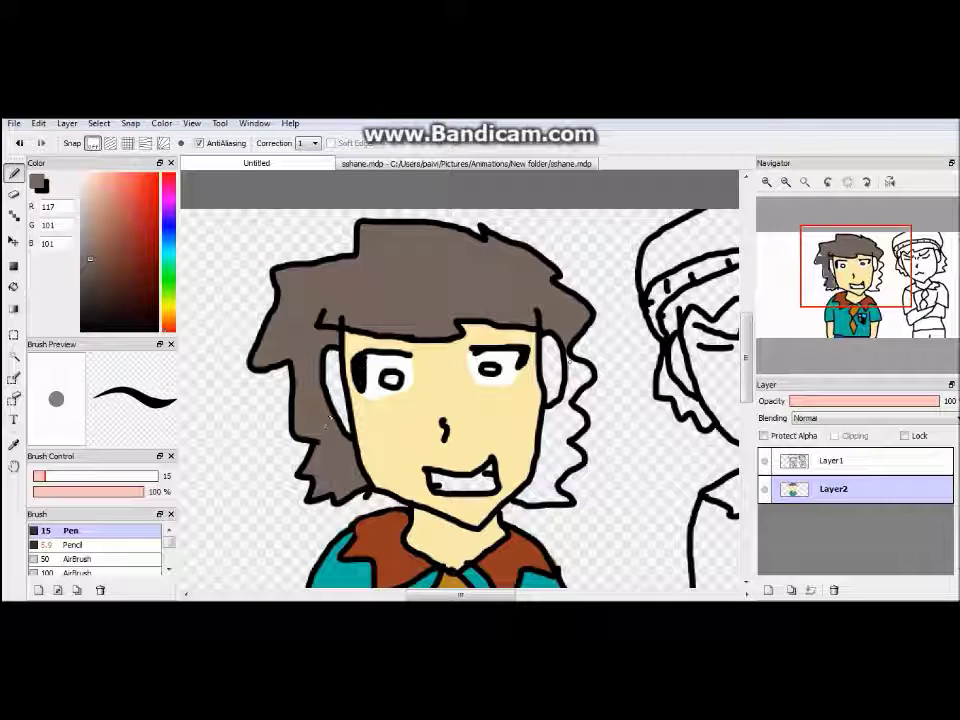
pyautogui.moveTo(572, 367)
pyautogui.mouseDown()
pyautogui.moveTo(550, 425)
pyautogui.moveTo(522, 500)
pyautogui.mouseUp()
pyautogui.hotkey('ctrl', 'z')
pyautogui.hotkey('ctrl', 'y')
# Clean up the line art on Layer1 with the Eraser where the left-hand hair meets the jaw
pyautogui.press('e')
pyautogui.click(831, 460)
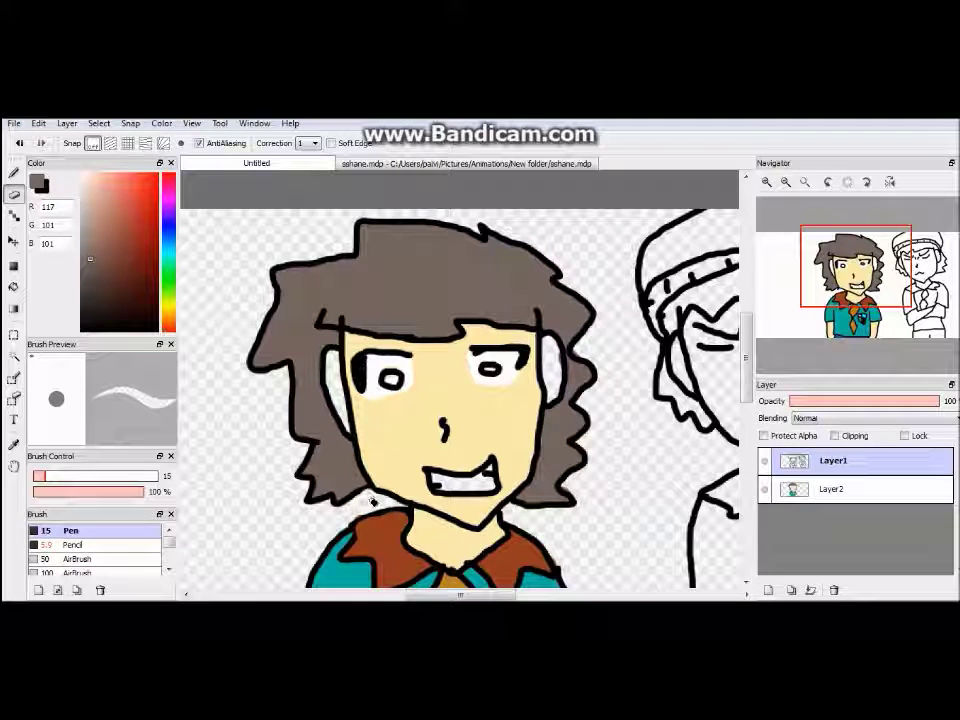
pyautogui.press('b')
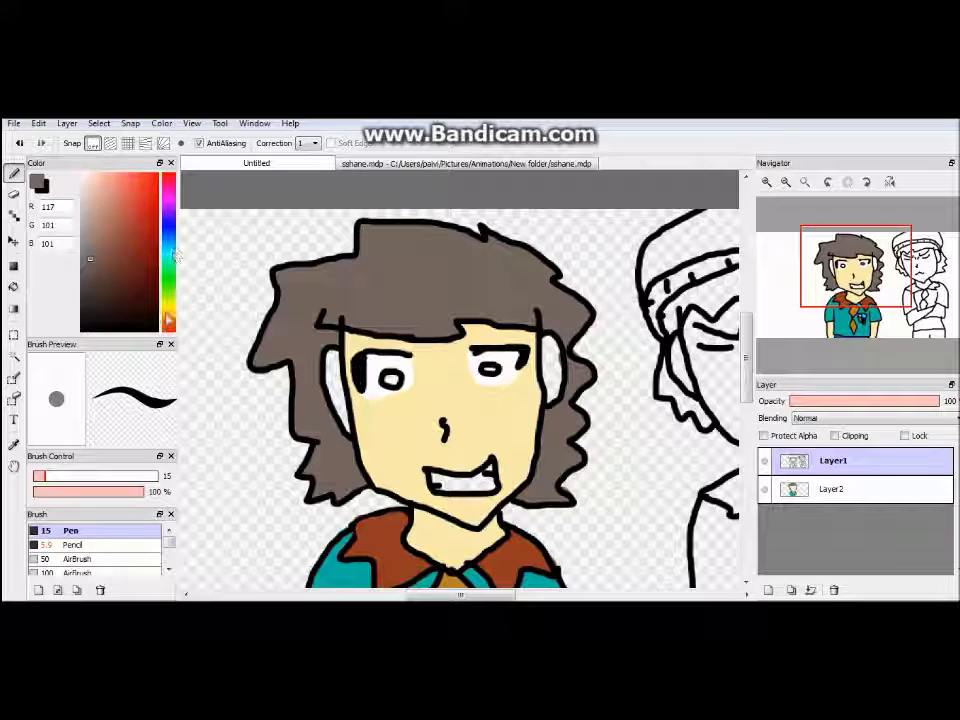
# Set the colour to pale yellow (R 254, G 255, B 196) and paint both of the first character's ears on Layer2
pyautogui.click(168, 300)
pyautogui.click(116, 180)
pyautogui.click(97, 173)
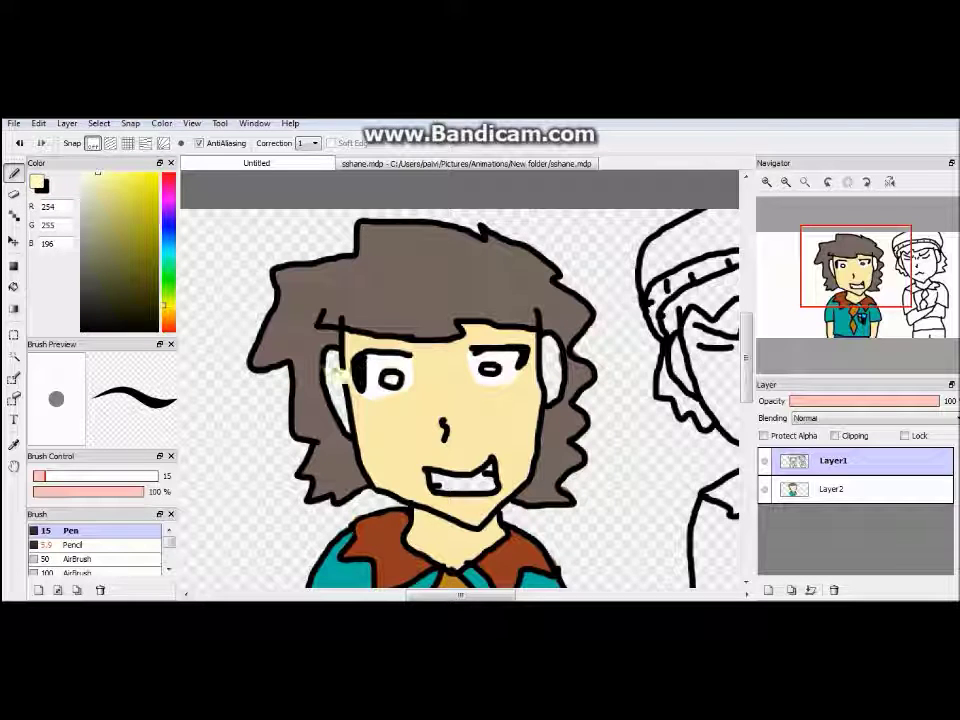
pyautogui.click(831, 489)
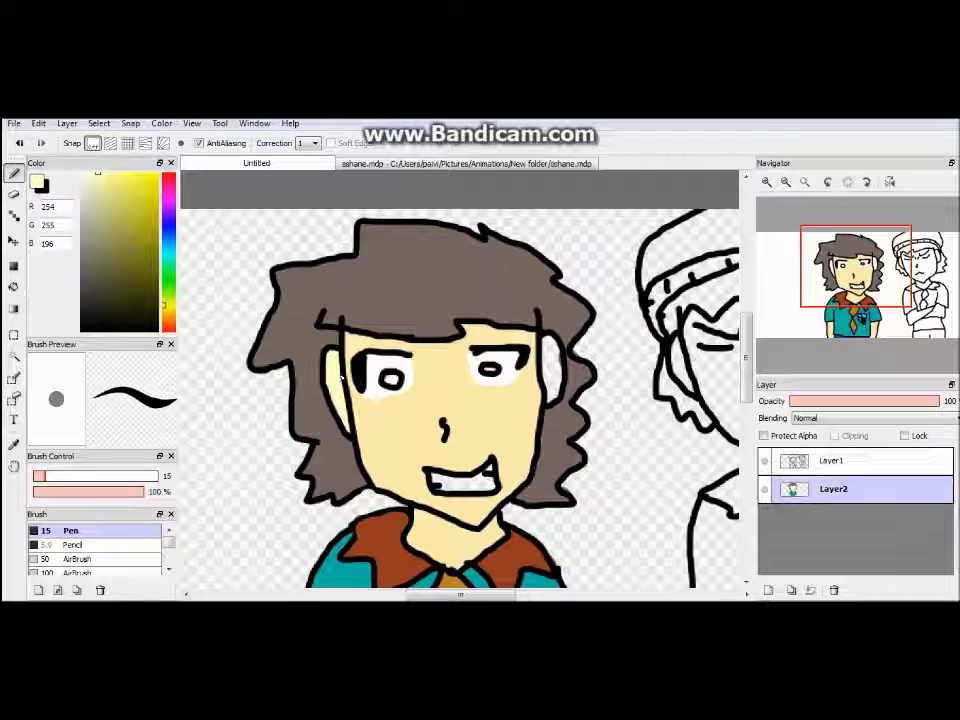
pyautogui.moveTo(556, 366)
pyautogui.mouseDown()
pyautogui.moveTo(555, 428)
pyautogui.moveTo(624, 88)
pyautogui.moveTo(242, 443)
pyautogui.moveTo(262, 453)
pyautogui.mouseUp()
# Set the colour to golden brown (R 189, G 139, B 52) for colouring the second character
pyautogui.moveTo(167, 305)
pyautogui.mouseDown()
pyautogui.moveTo(167, 315)
pyautogui.moveTo(167, 195)
pyautogui.moveTo(165, 322)
pyautogui.moveTo(170, 185)
pyautogui.moveTo(167, 315)
pyautogui.mouseUp()
pyautogui.click(150, 278)
pyautogui.click(130, 265)
pyautogui.click(136, 213)
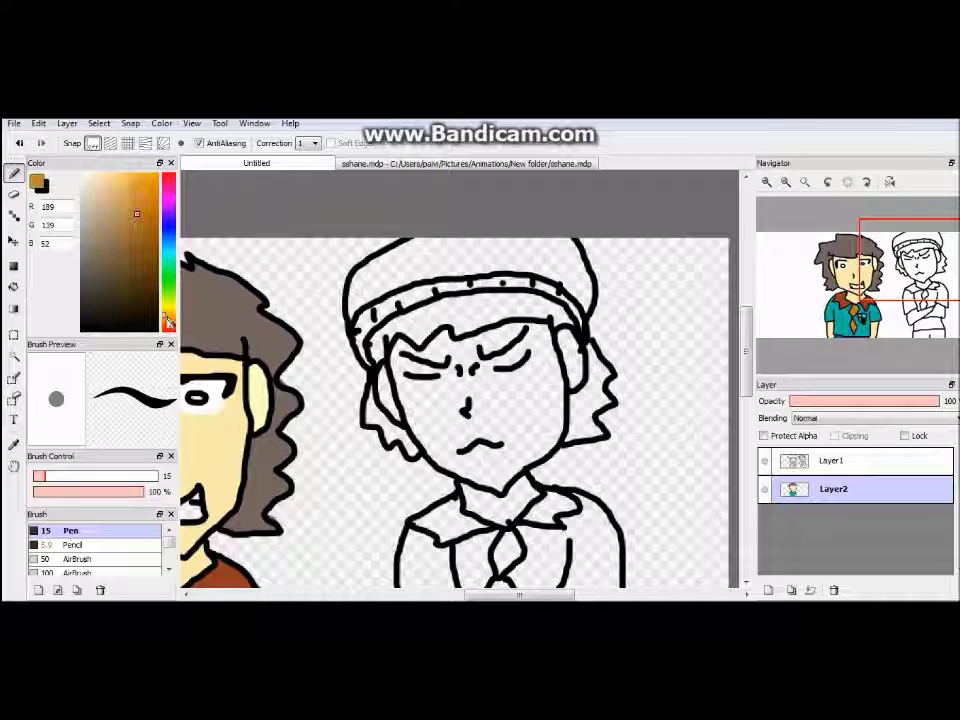